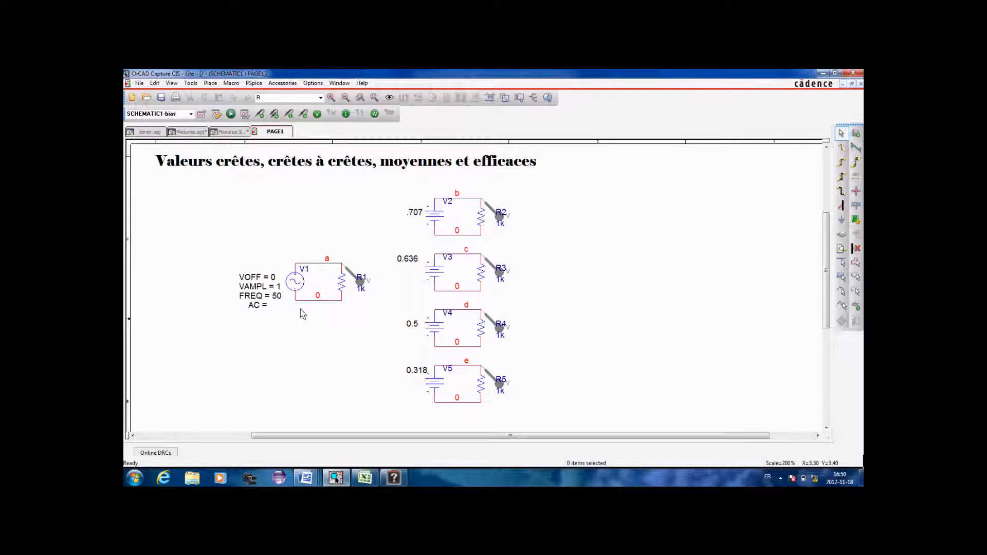
Review and accept the transient simulation settings, run the simulation, and bring up the PSpice A/D waveform window.
{"action": "left_click", "coordinate": [216, 115]}
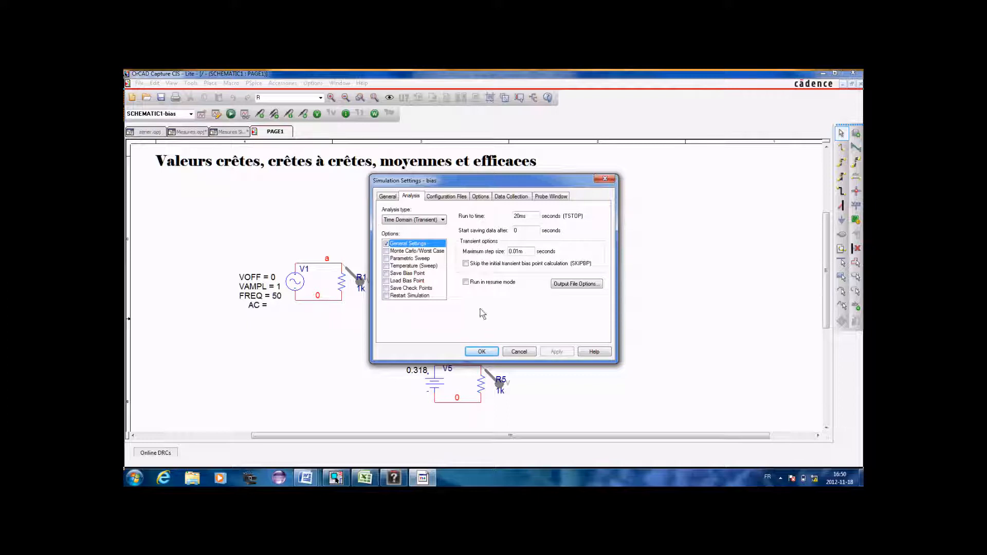
{"action": "left_click", "coordinate": [481, 352]}
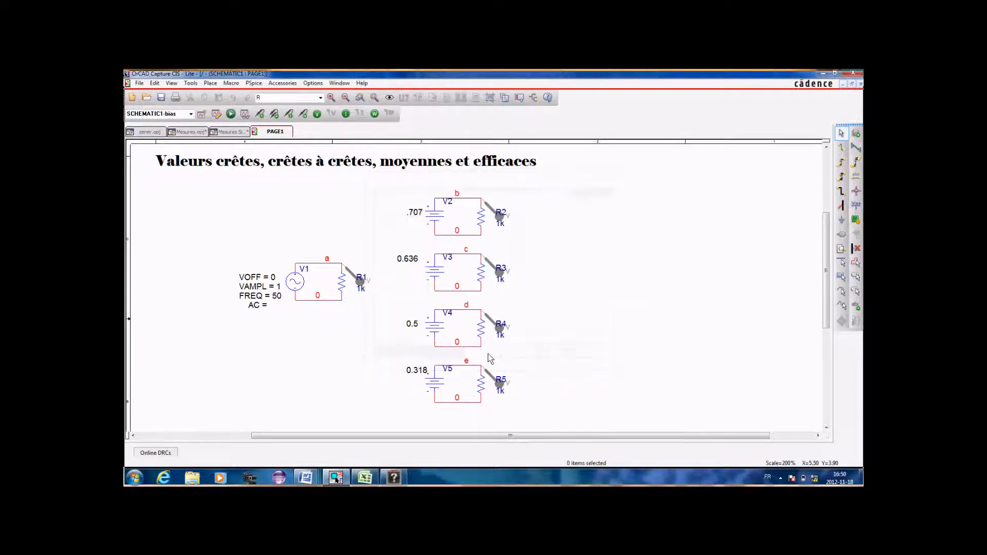
{"action": "left_click", "coordinate": [231, 114]}
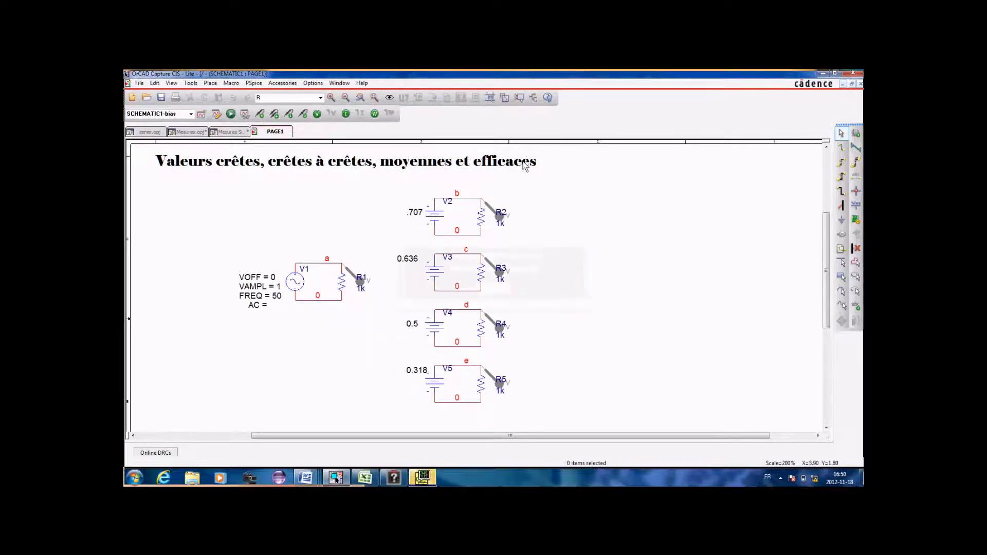
{"action": "left_click", "coordinate": [420, 479]}
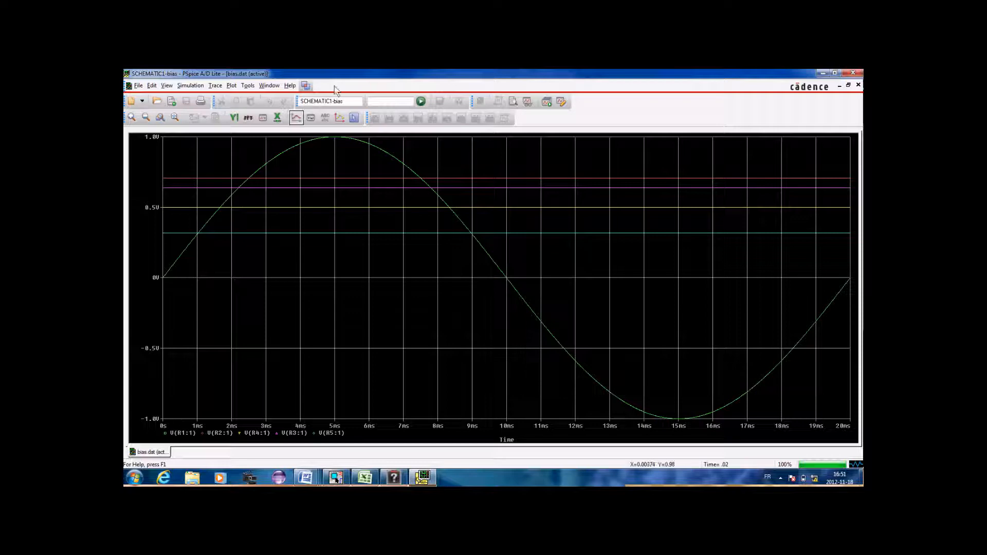
Turn on the cursors and label the cursor point on traces V(R2:1) and V(R4:1).
{"action": "left_click", "coordinate": [353, 118]}
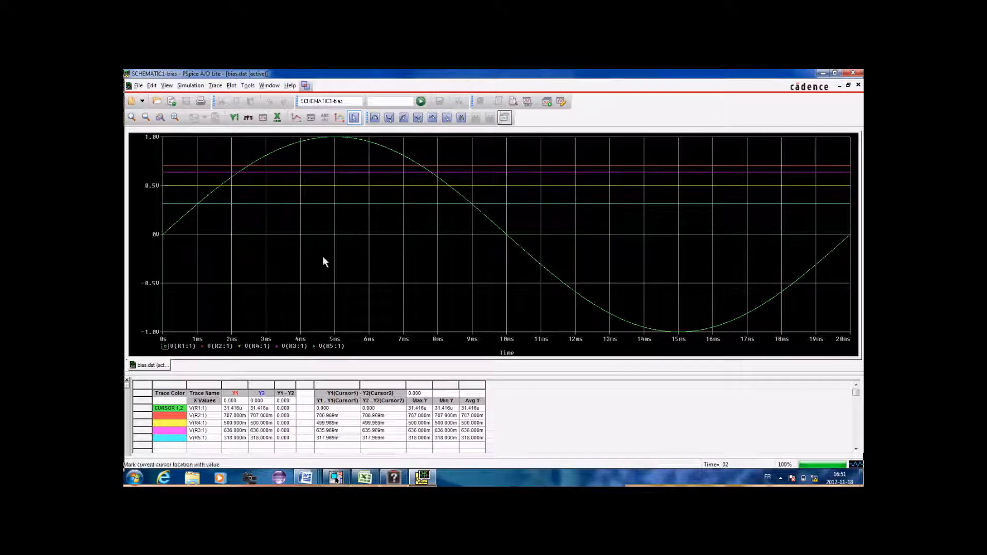
{"action": "left_click", "coordinate": [203, 347]}
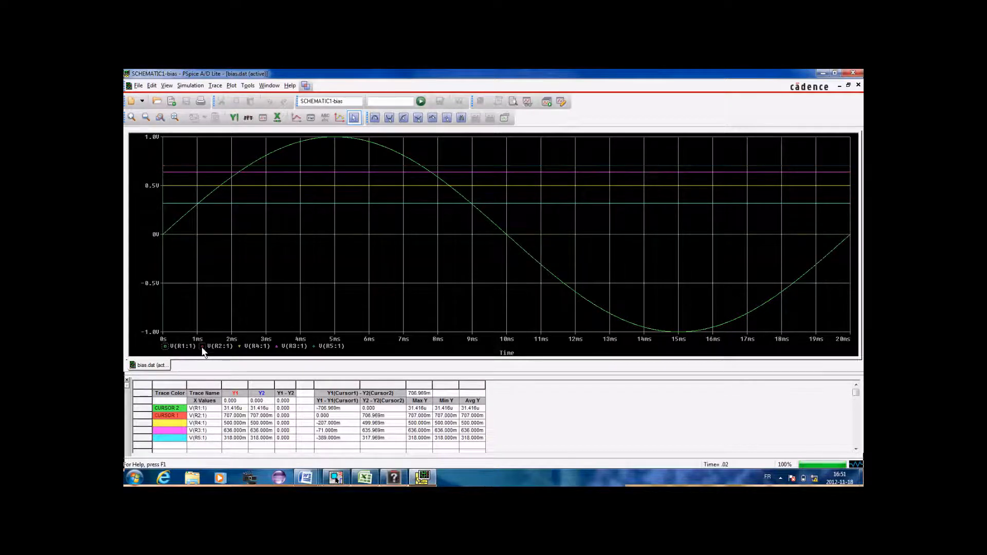
{"action": "left_click", "coordinate": [504, 118]}
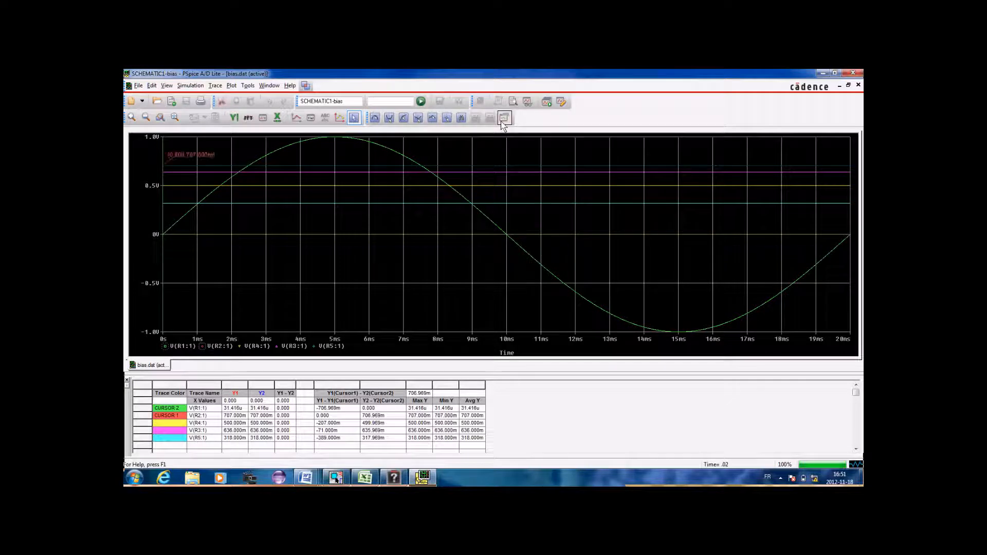
{"action": "left_click", "coordinate": [239, 346]}
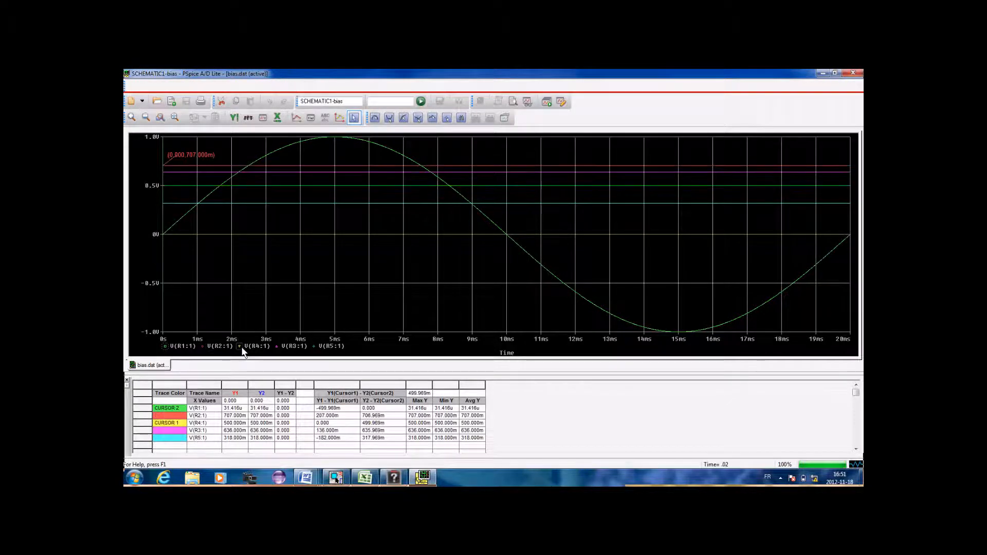
{"action": "left_click", "coordinate": [504, 122]}
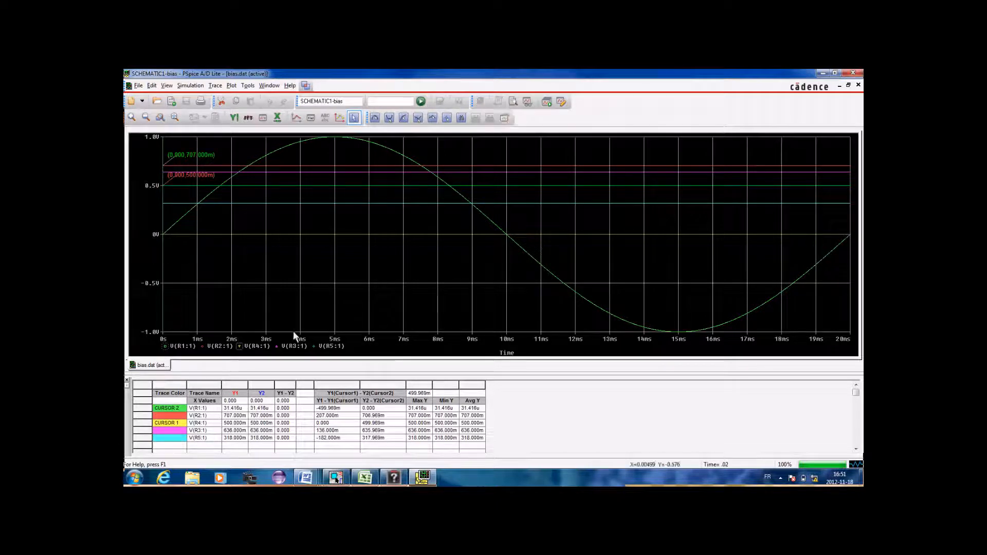
Label the cursor point on traces V(R3:1) and V(R5:1), and turn the cursors off.
{"action": "left_click", "coordinate": [278, 346]}
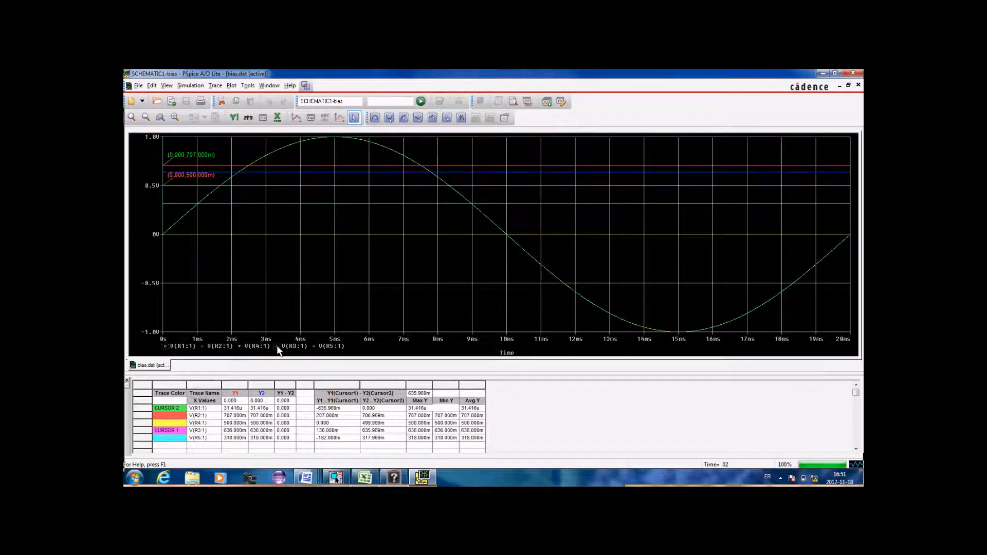
{"action": "left_click", "coordinate": [505, 119]}
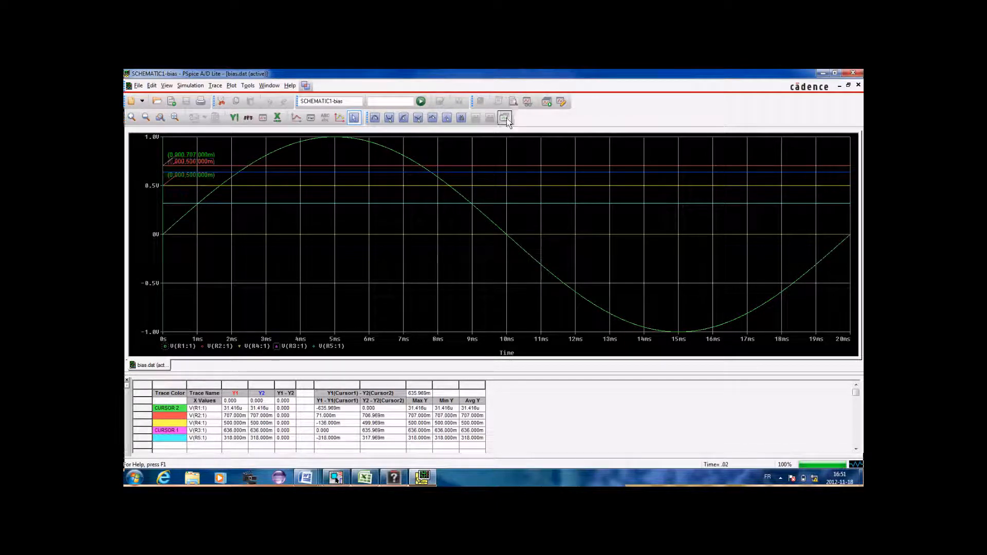
{"action": "left_click", "coordinate": [313, 348]}
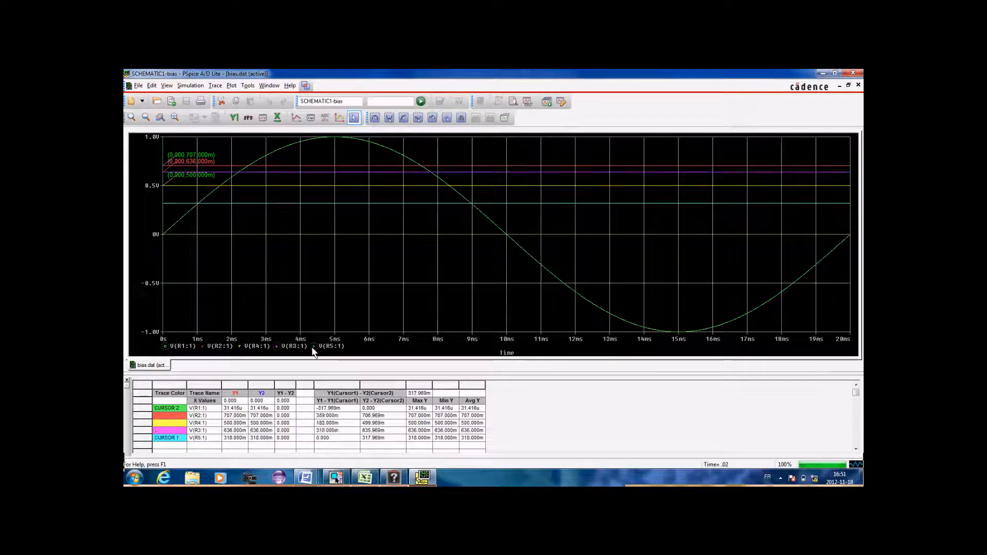
{"action": "left_click", "coordinate": [504, 118]}
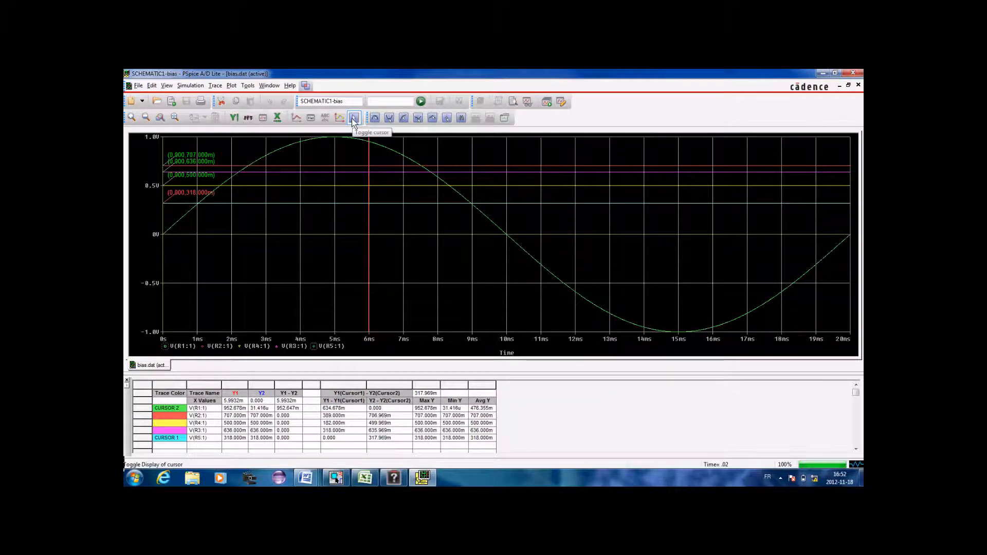
{"action": "left_click", "coordinate": [353, 119]}
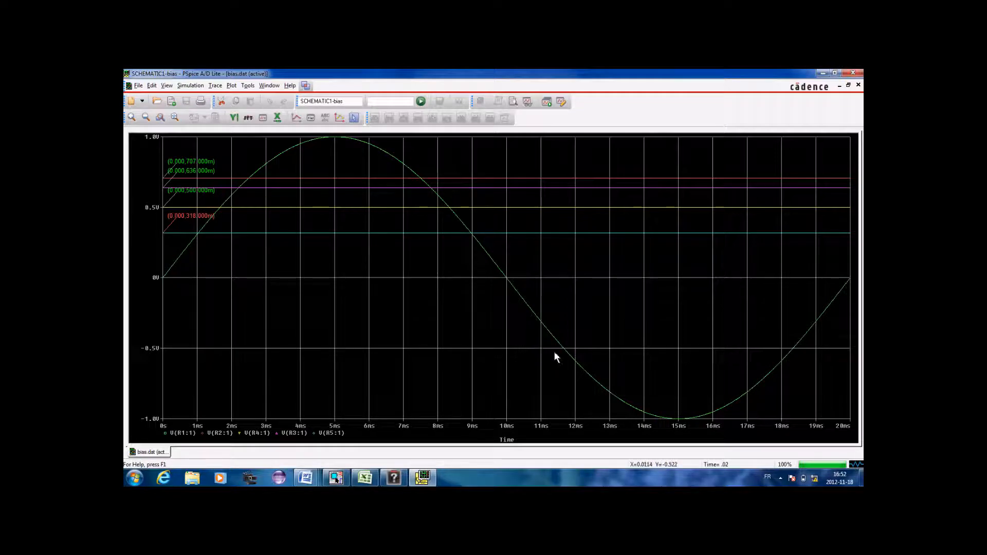
Add the trace AVG(V(a)), excluding currents, power and alias names from the list of output variables.
{"action": "left_click", "coordinate": [218, 86]}
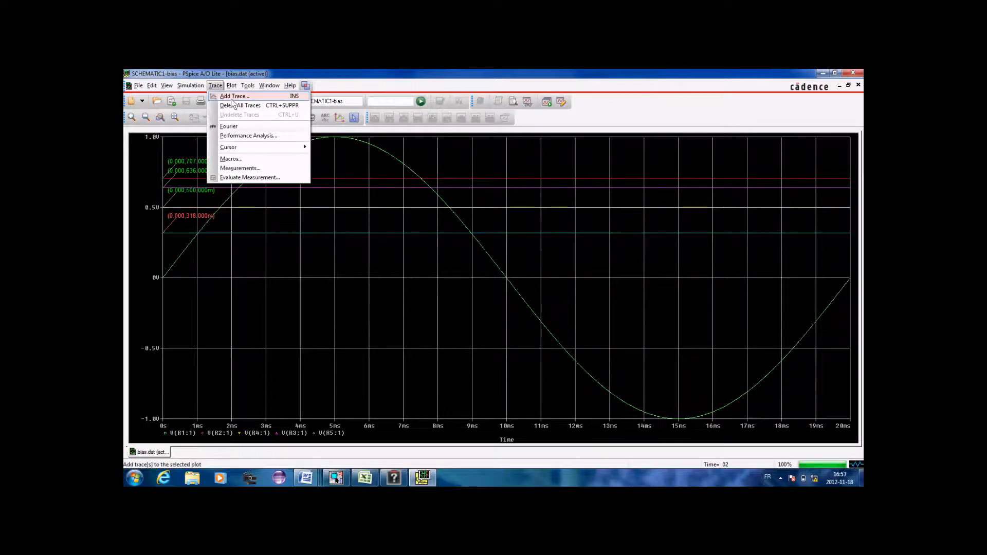
{"action": "left_click", "coordinate": [234, 96]}
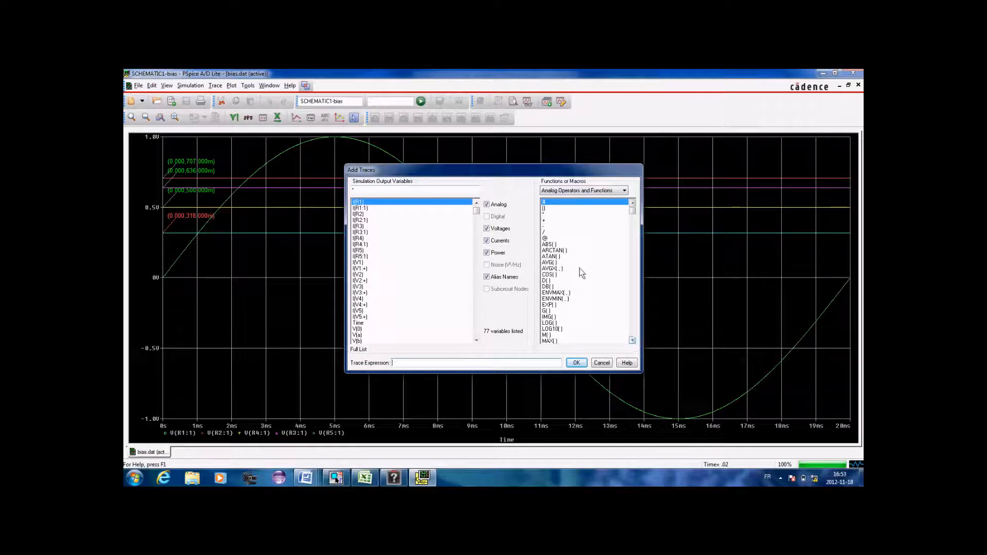
{"action": "left_click", "coordinate": [548, 262]}
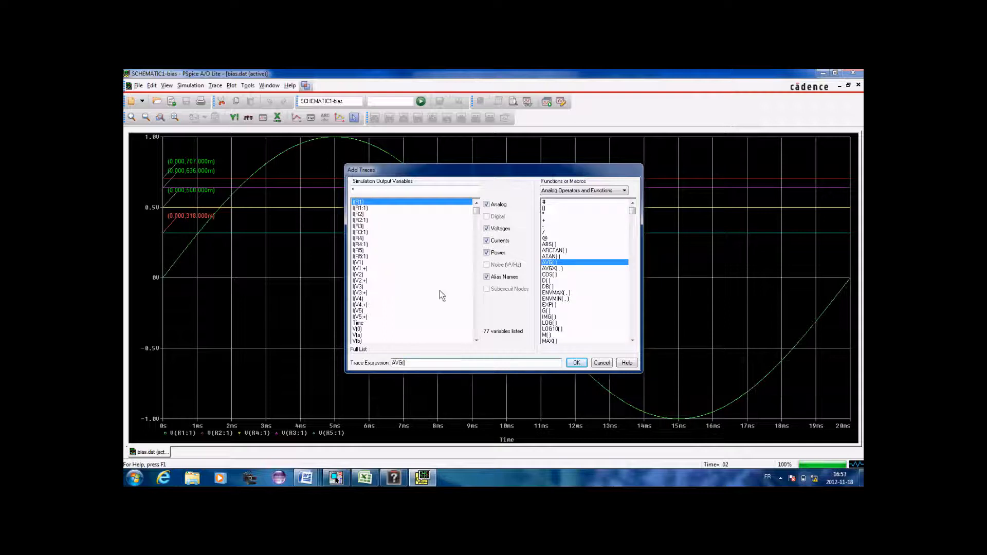
{"action": "left_click", "coordinate": [486, 276]}
{"action": "left_click", "coordinate": [486, 241]}
{"action": "left_click", "coordinate": [486, 252]}
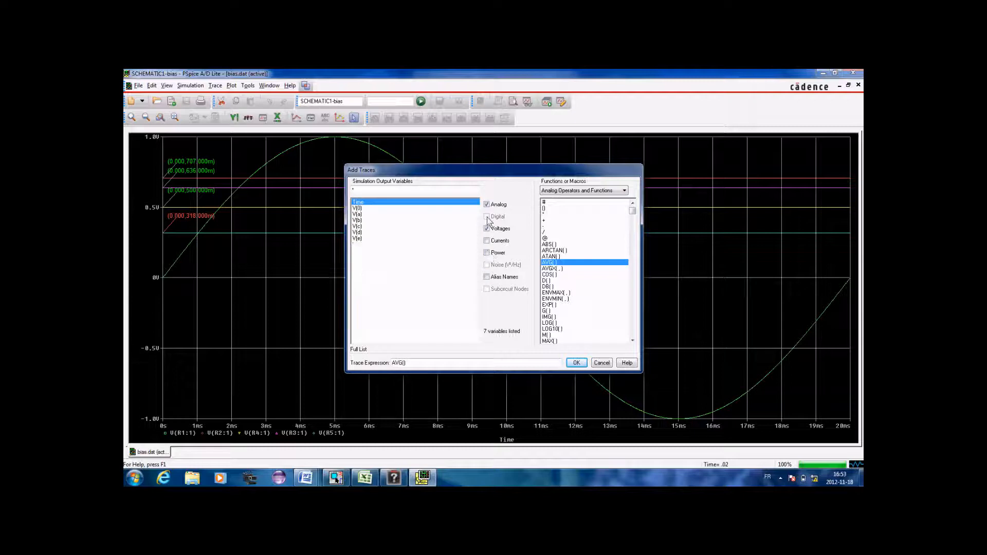
{"action": "left_click", "coordinate": [375, 214]}
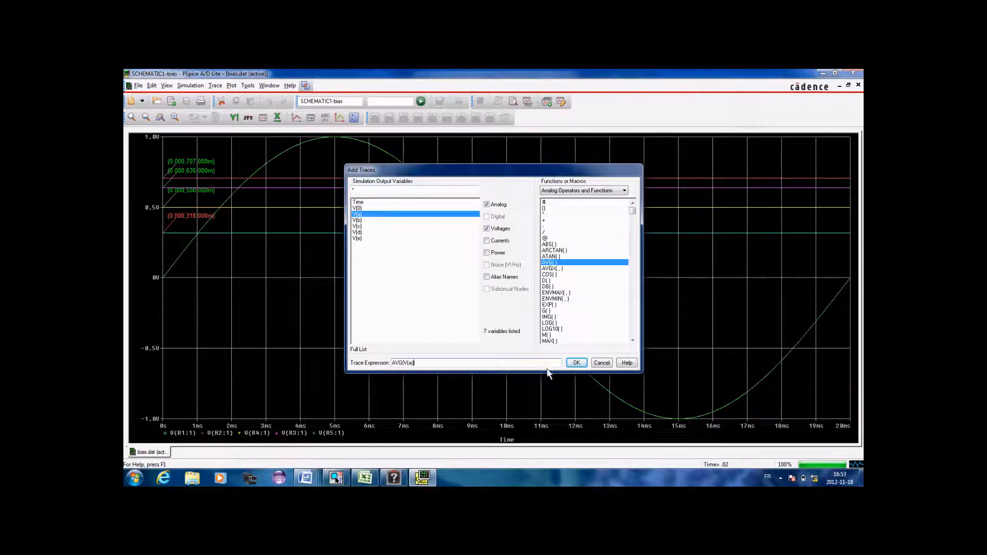
{"action": "left_click", "coordinate": [575, 363]}
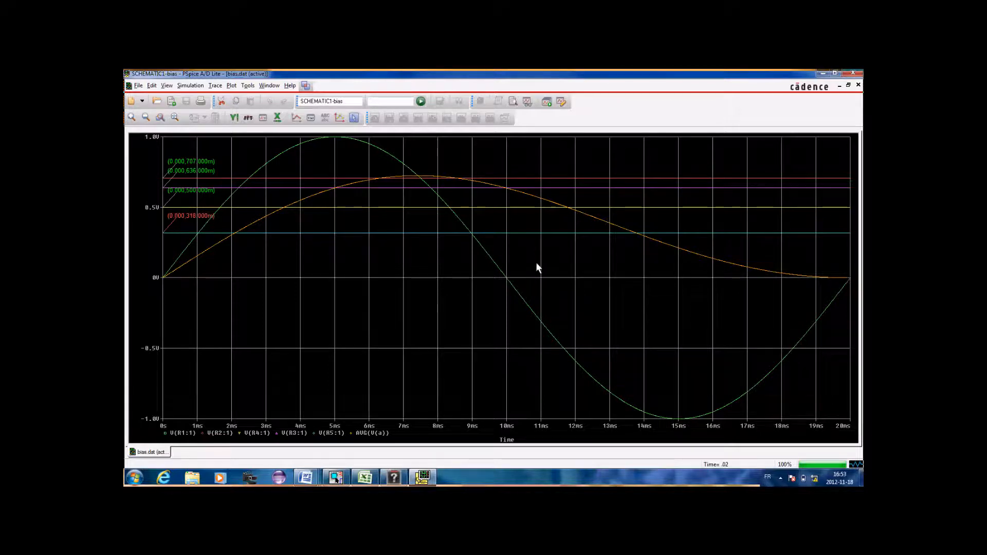
Add a trace of the RMS value of node a's voltage, RMS(V(a)).
{"action": "left_click", "coordinate": [216, 86]}
{"action": "left_click", "coordinate": [234, 97]}
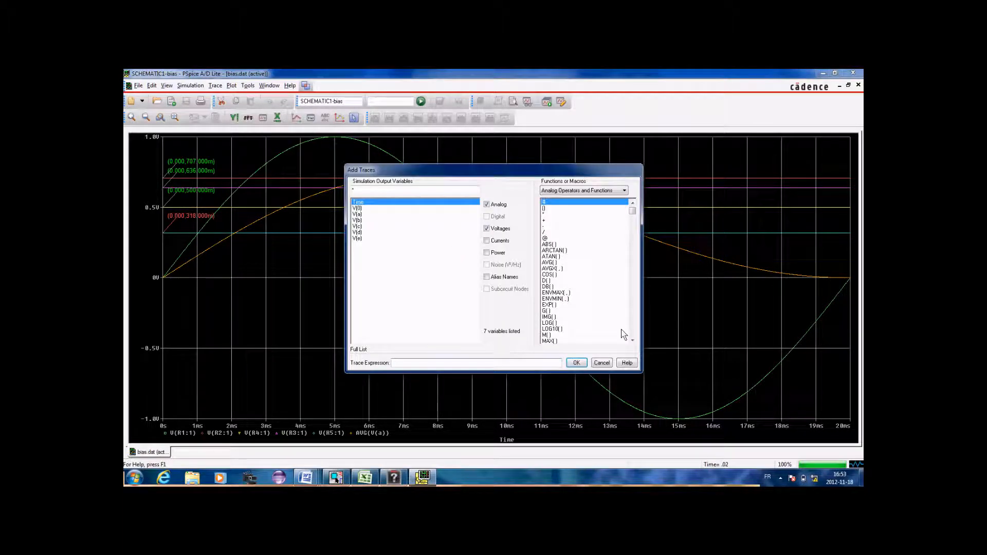
{"action": "left_click", "coordinate": [636, 333]}
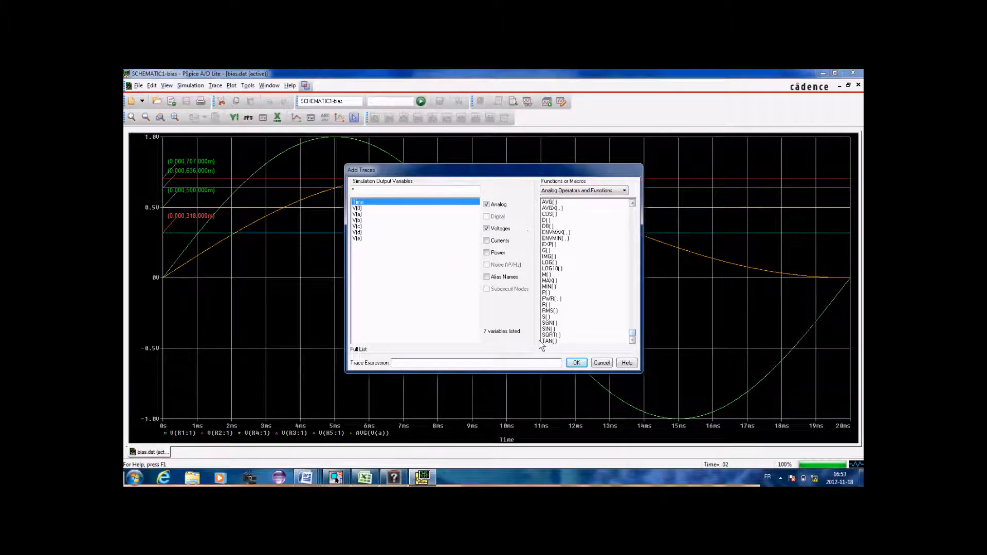
{"action": "left_click", "coordinate": [548, 310]}
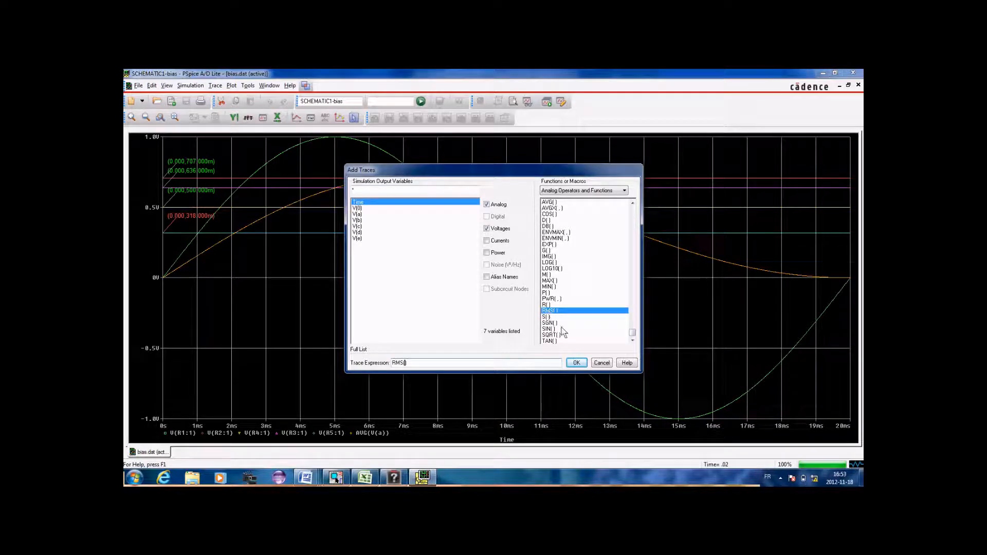
{"action": "left_click", "coordinate": [581, 364]}
{"action": "left_click", "coordinate": [546, 294]}
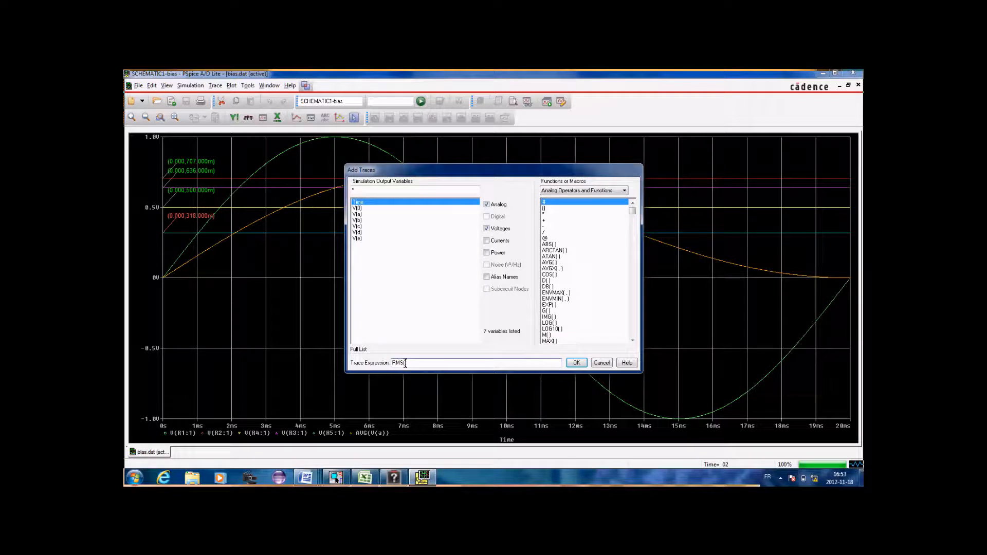
{"action": "left_click", "coordinate": [360, 214]}
{"action": "left_click", "coordinate": [580, 364]}
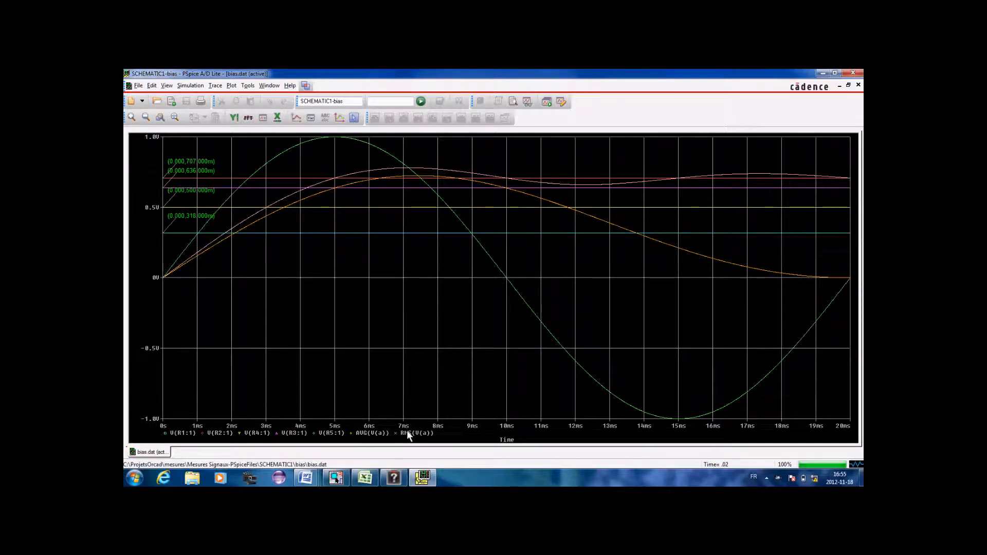
Delete the RMS(V(a)) and AVG(V(a)) traces from the plot.
{"action": "key", "text": "Delete"}
{"action": "left_click", "coordinate": [379, 432]}
{"action": "key", "text": "Delete"}
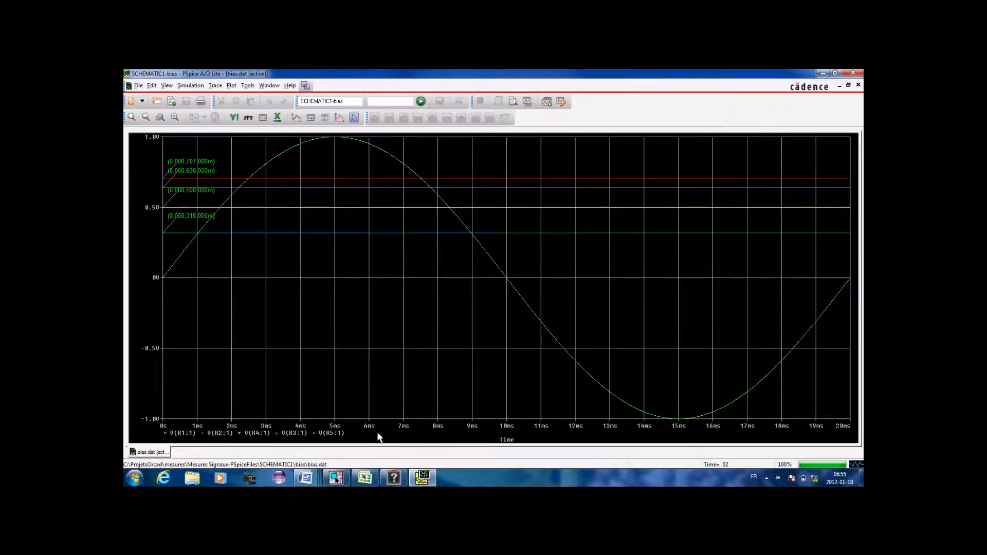
Remove the V(R5:1) trace from the plot and restore it.
{"action": "left_click", "coordinate": [329, 433]}
{"action": "key", "text": "Delete"}
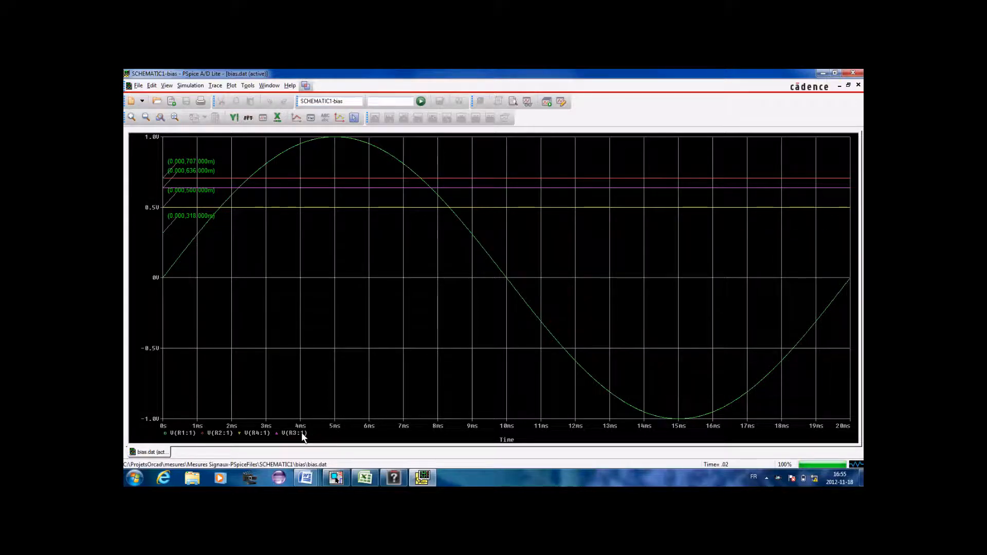
{"action": "left_click", "coordinate": [215, 85]}
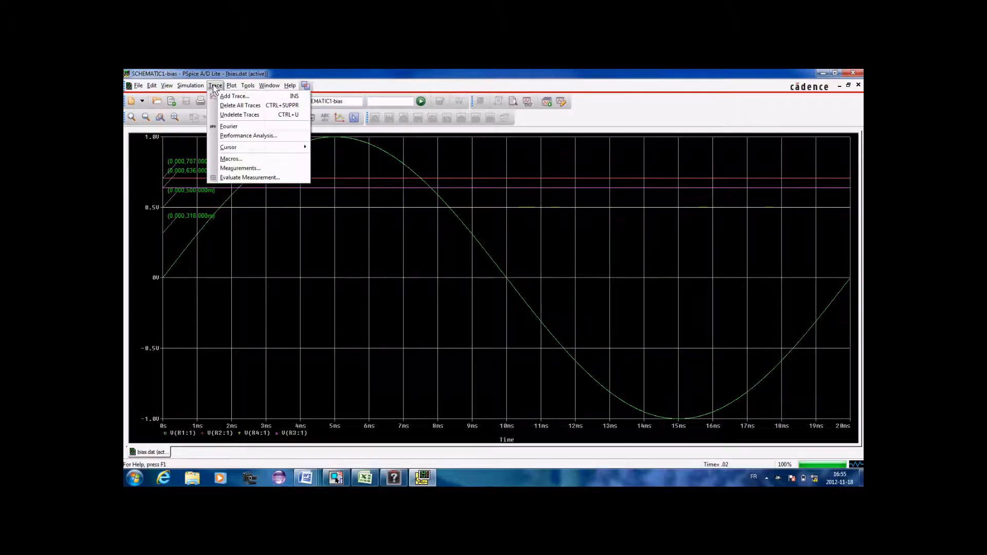
{"action": "left_click", "coordinate": [226, 115]}
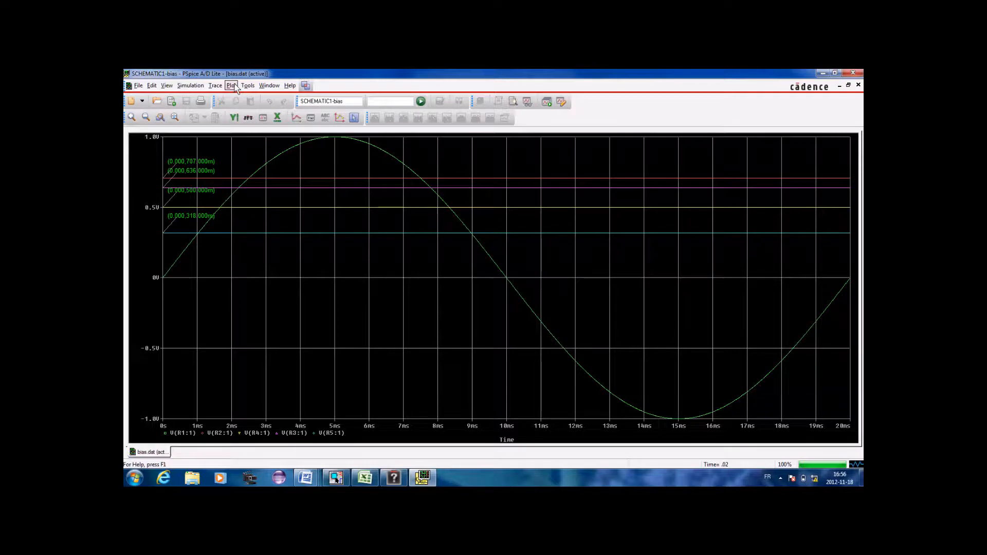
Add the half-wave rectified trace (V(a)+ ABS(V(a)))/2 to the plot, copying its expression for reuse.
{"action": "left_click", "coordinate": [215, 85]}
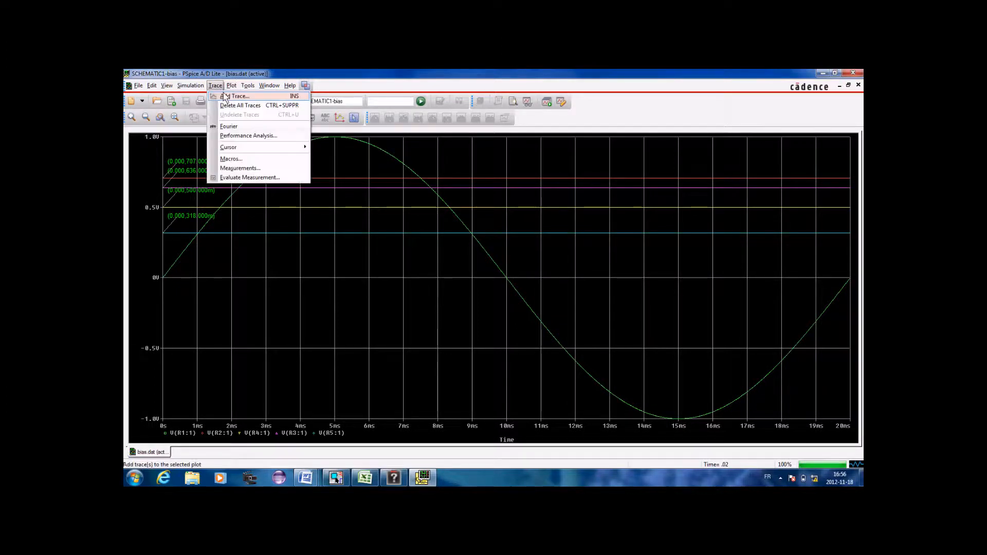
{"action": "left_click", "coordinate": [227, 97]}
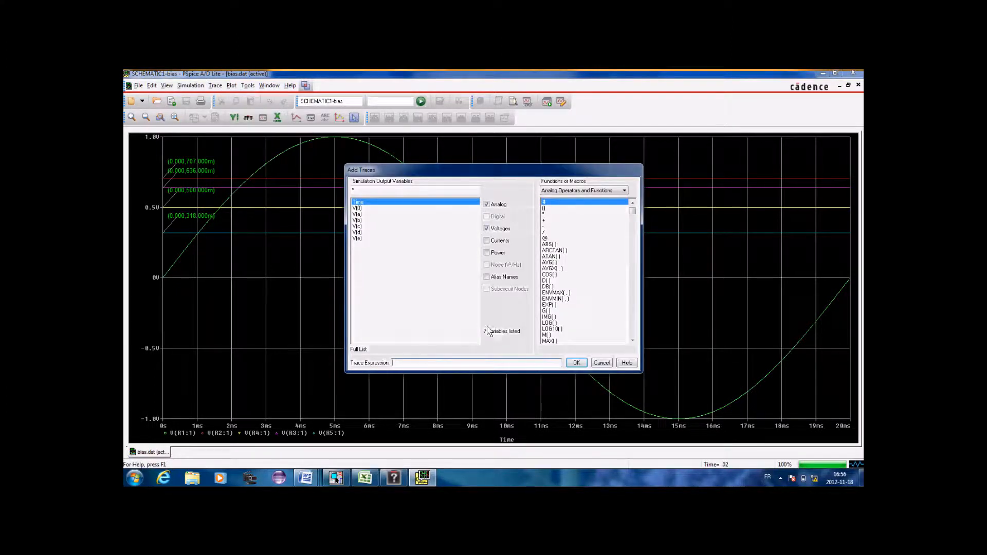
{"action": "left_click", "coordinate": [358, 214]}
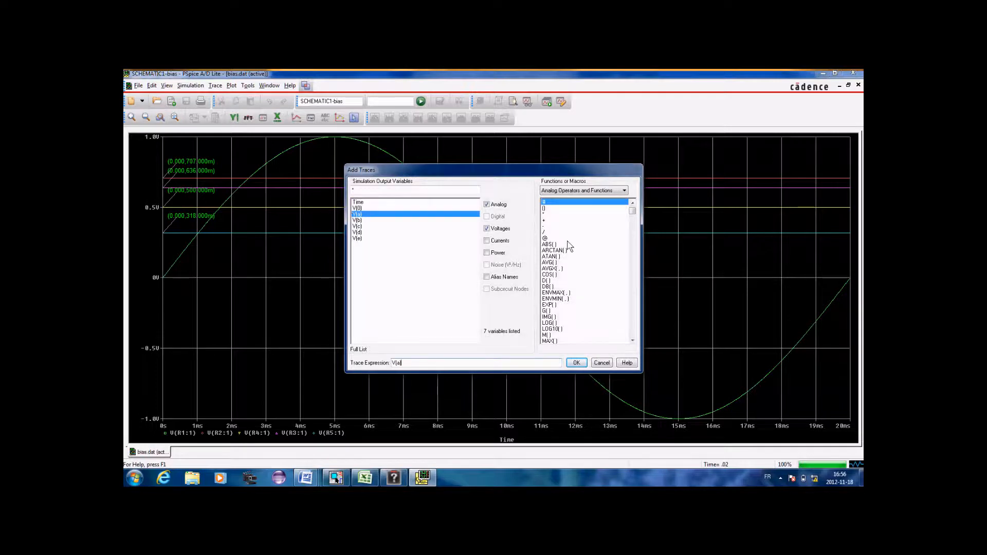
{"action": "left_click", "coordinate": [545, 221]}
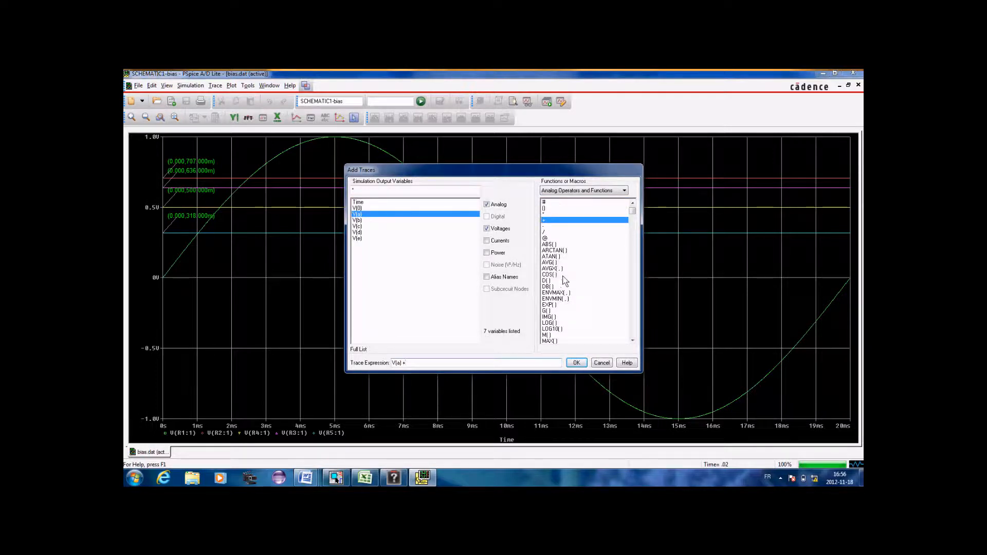
{"action": "left_click", "coordinate": [546, 244]}
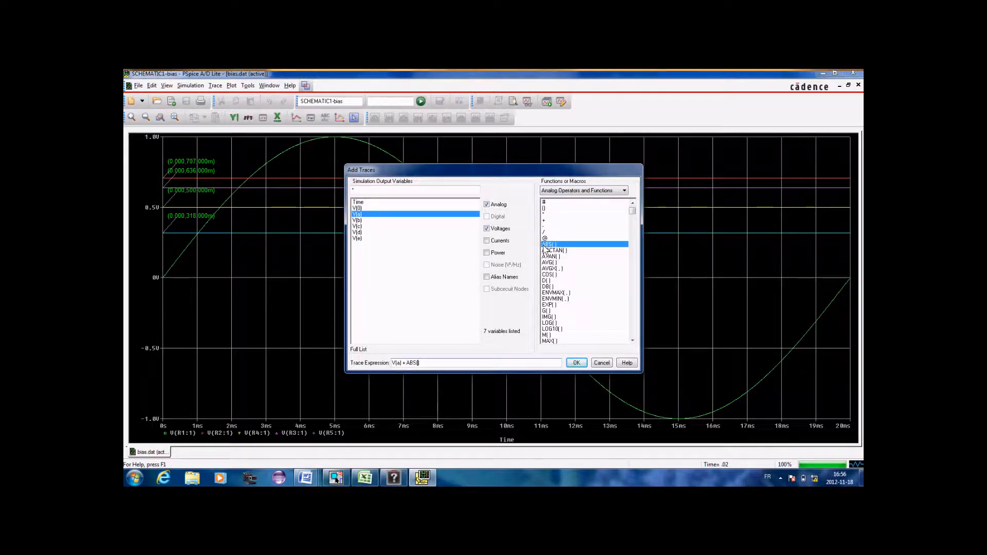
{"action": "left_click", "coordinate": [357, 214]}
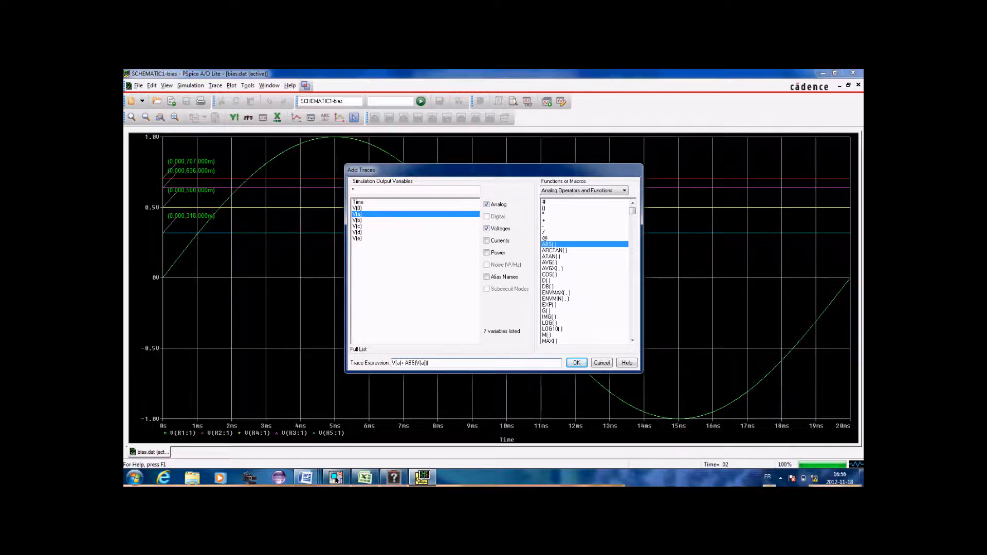
{"action": "type", "text": "("}
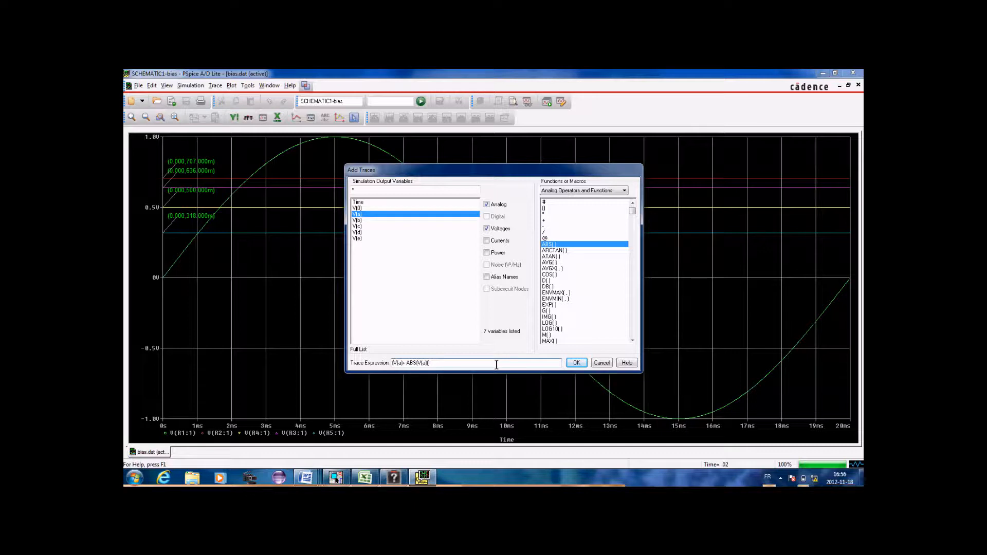
{"action": "left_click", "coordinate": [461, 365]}
{"action": "type", "text": "/2"}
{"action": "left_click_drag", "start_coordinate": [451, 363], "coordinate": [393, 366]}
{"action": "key", "text": "ctrl+c"}
{"action": "left_click", "coordinate": [579, 363]}
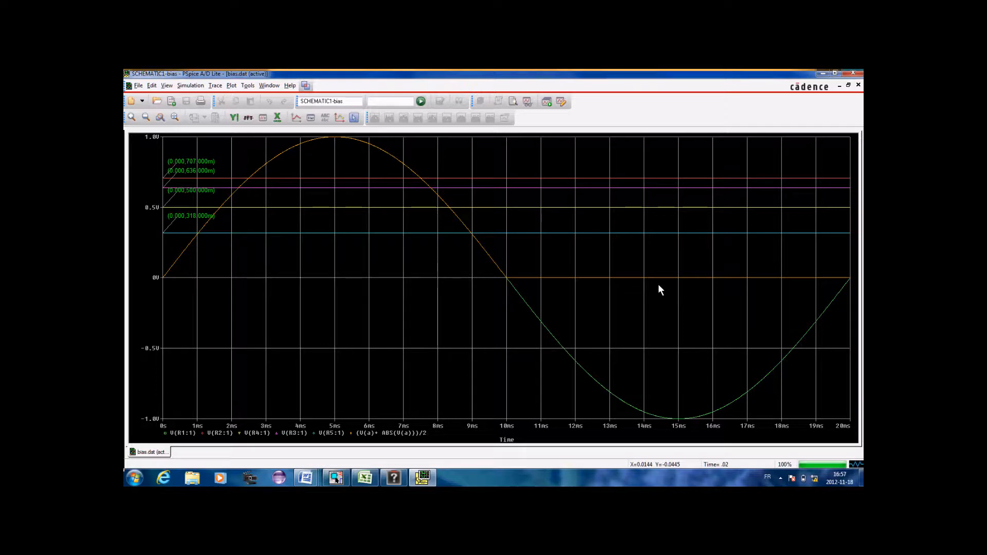
Add a trace of the half-wave signal's average, AVG((V(a)+ ABS(V(a)))/2), reusing the copied expression.
{"action": "left_click", "coordinate": [215, 85]}
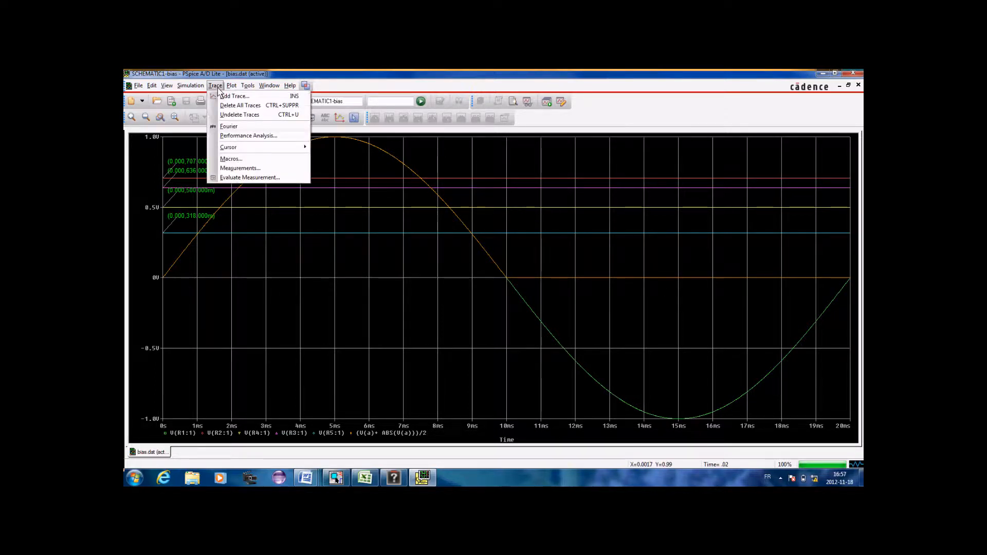
{"action": "left_click", "coordinate": [228, 96]}
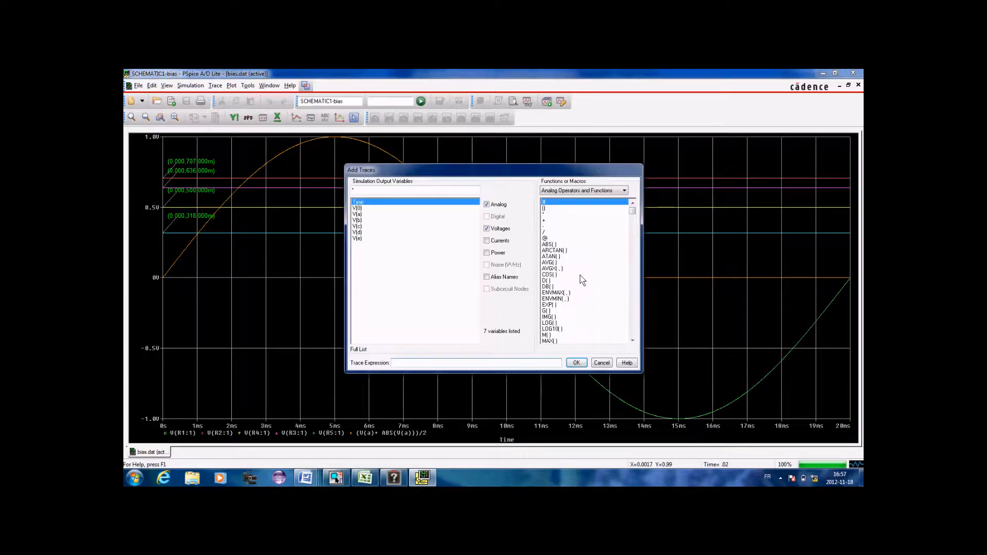
{"action": "left_click", "coordinate": [551, 262]}
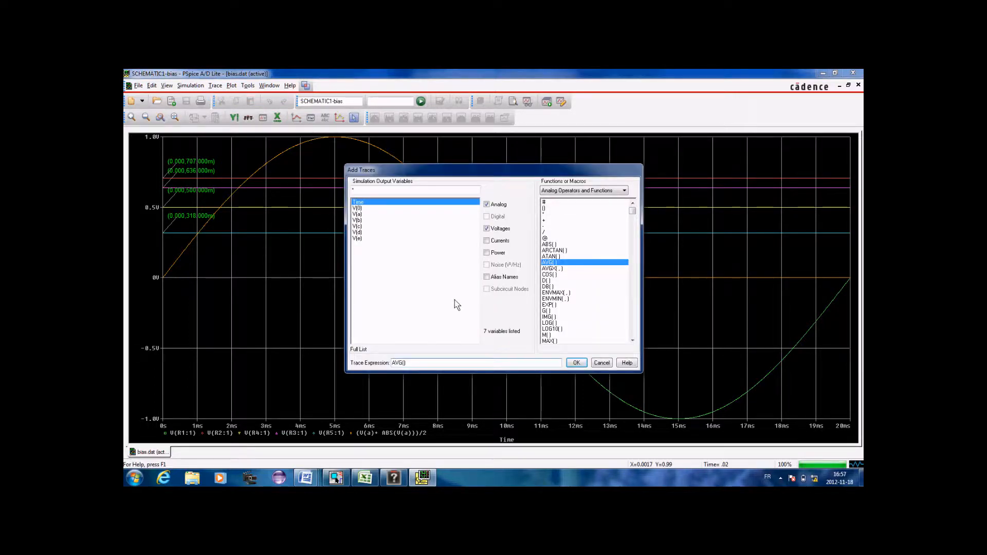
{"action": "key", "text": "ctrl+v"}
{"action": "left_click", "coordinate": [576, 363]}
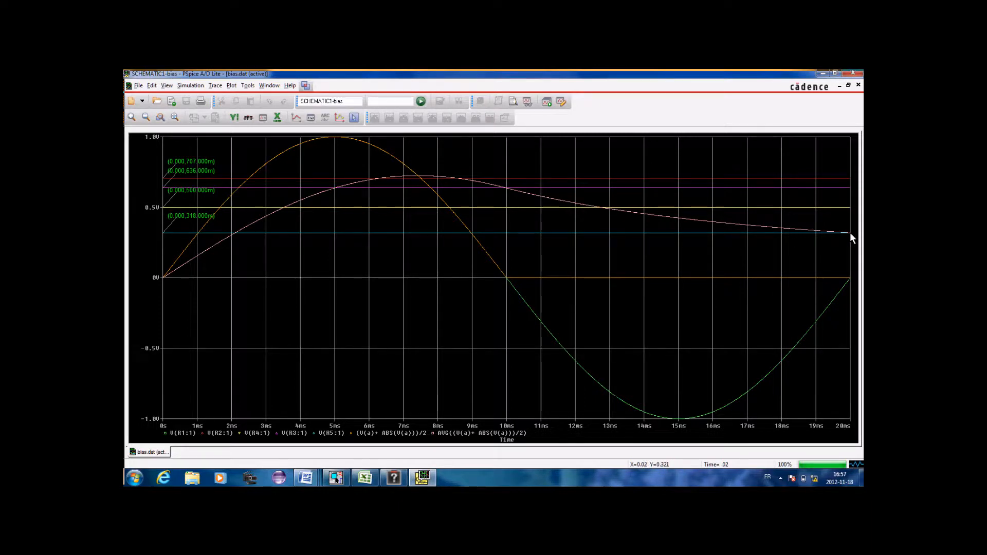
Add a trace of the half-wave signal's RMS value, RMS((V(a)+ ABS(V(a)))/2).
{"action": "left_click", "coordinate": [212, 86]}
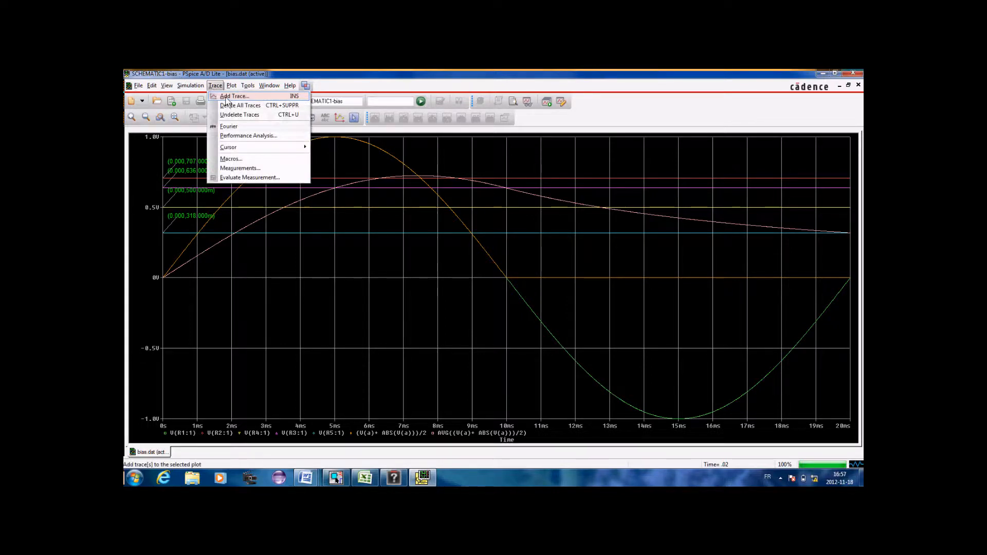
{"action": "left_click", "coordinate": [227, 97]}
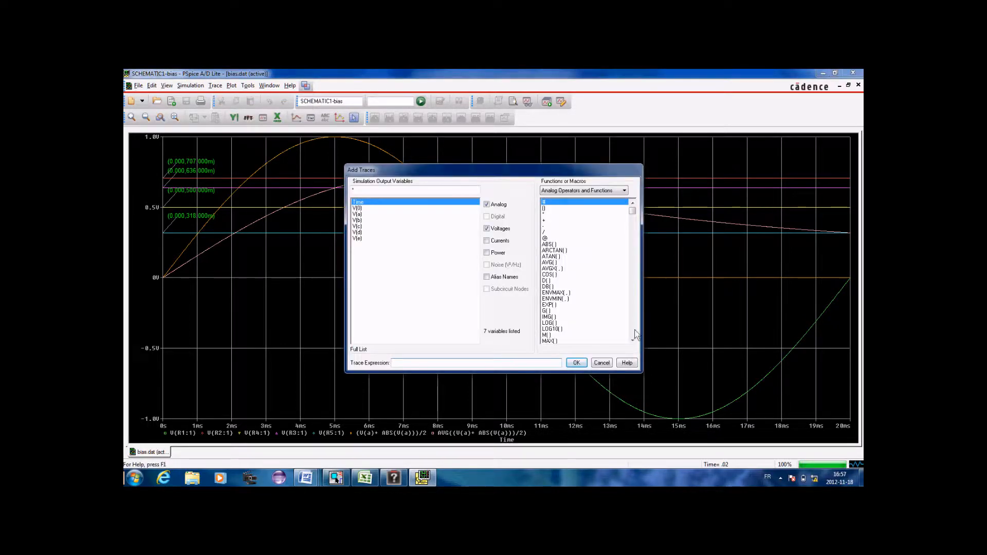
{"action": "left_click", "coordinate": [633, 330]}
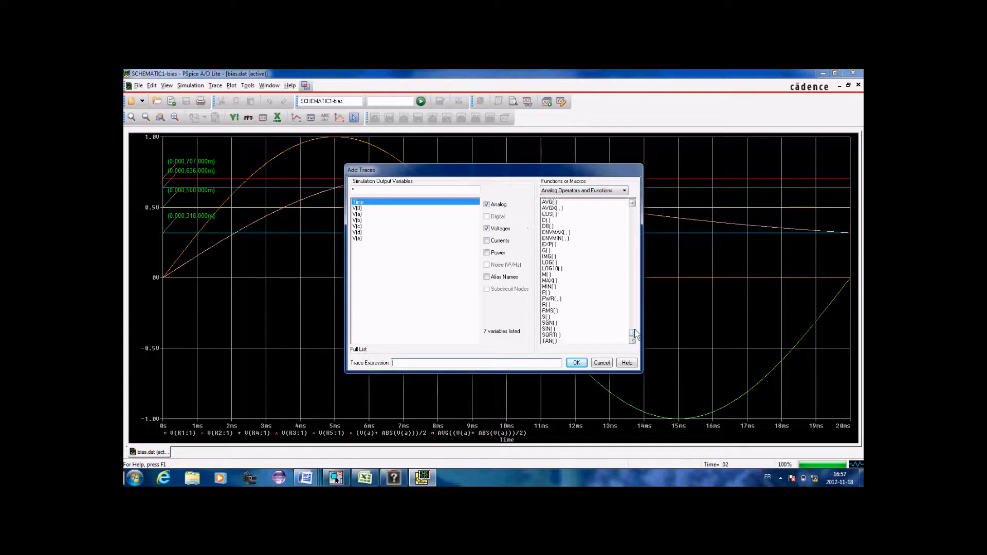
{"action": "left_click", "coordinate": [548, 311]}
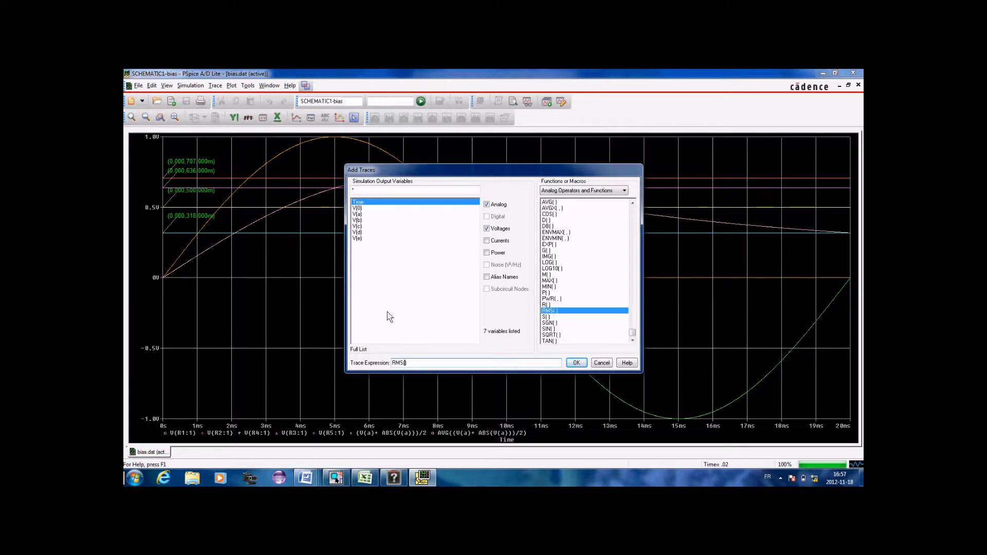
{"action": "type", "text": "(V(a)+ ABS(V(a)))/2"}
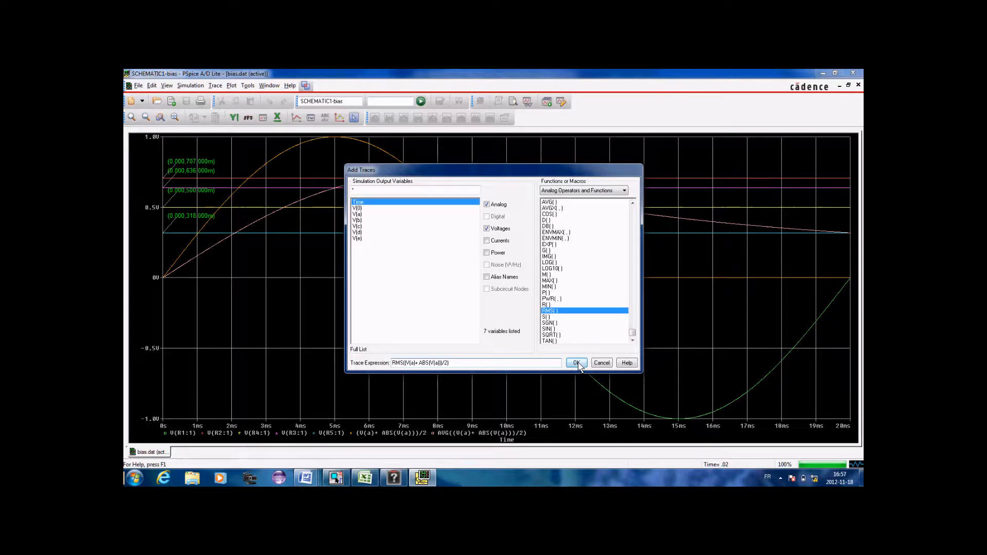
{"action": "left_click", "coordinate": [576, 363]}
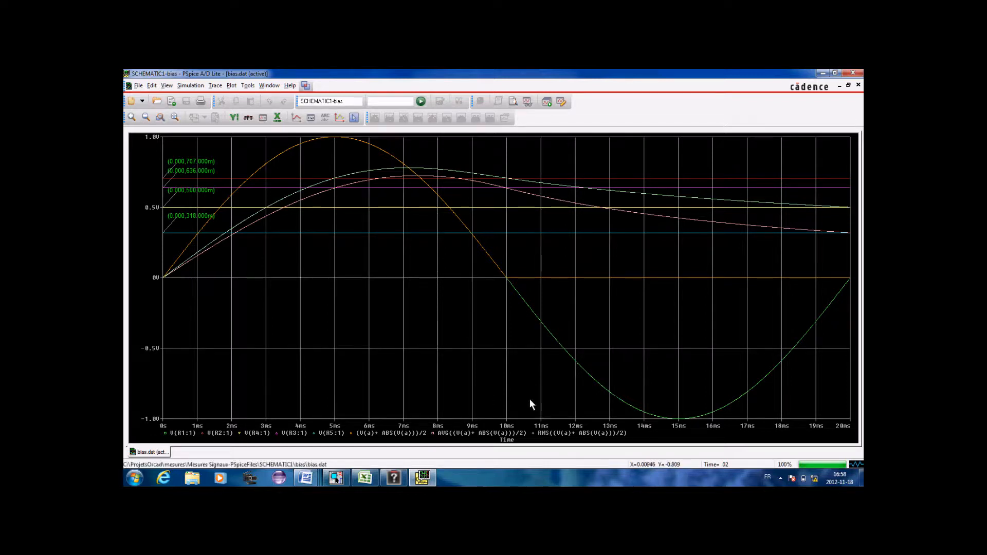
Delete the half-wave rectified trace and its AVG and RMS traces from the plot.
{"action": "left_click", "coordinate": [564, 434]}
{"action": "key", "text": "Delete"}
{"action": "left_click", "coordinate": [505, 433]}
{"action": "key", "text": "Delete"}
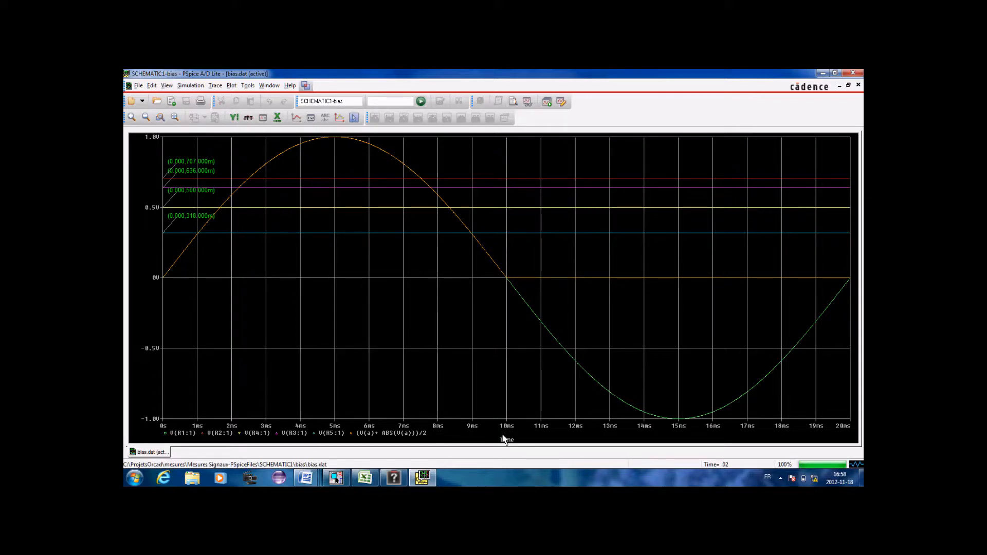
{"action": "left_click", "coordinate": [423, 437]}
{"action": "key", "text": "Delete"}
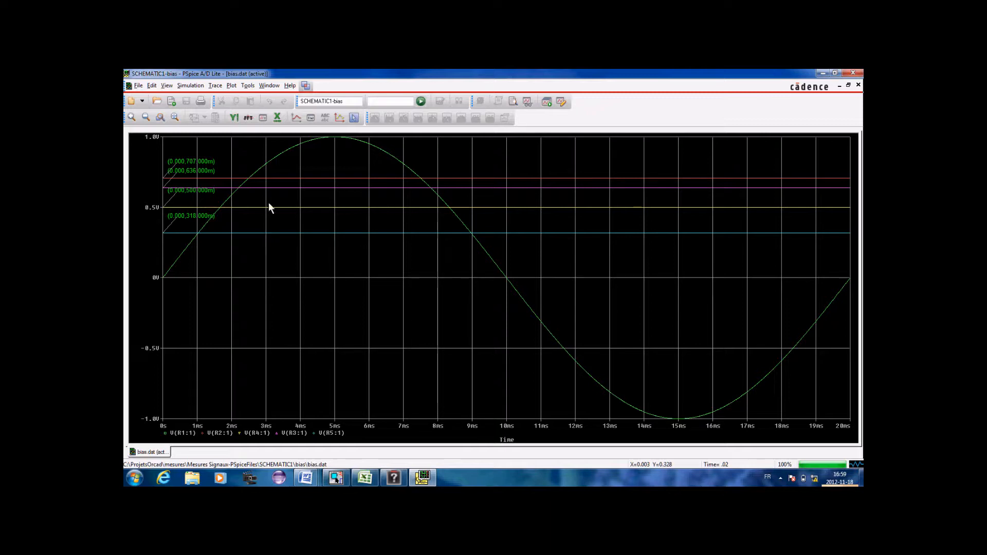
Add the full-wave rectified trace ABS(V(a)) to the plot.
{"action": "left_click", "coordinate": [223, 87]}
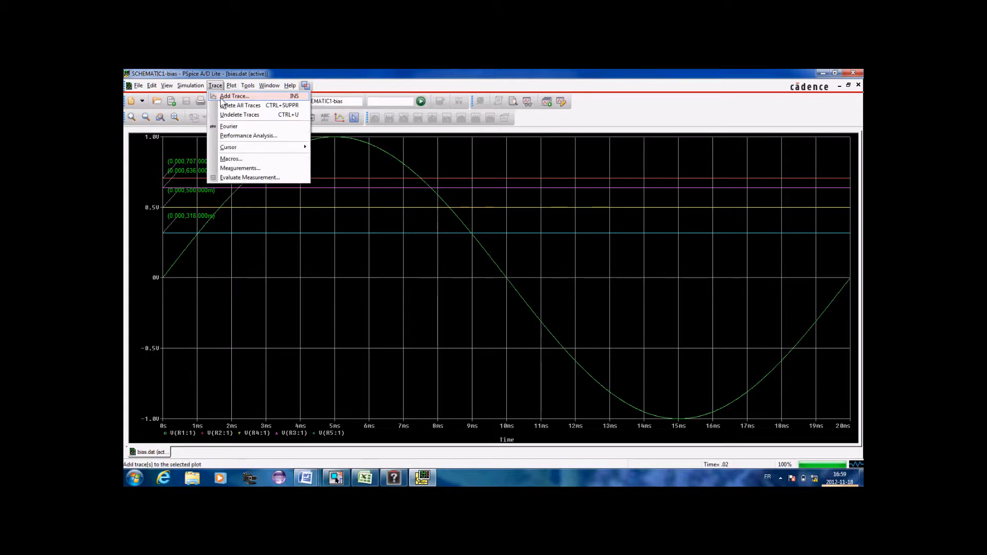
{"action": "left_click", "coordinate": [222, 99]}
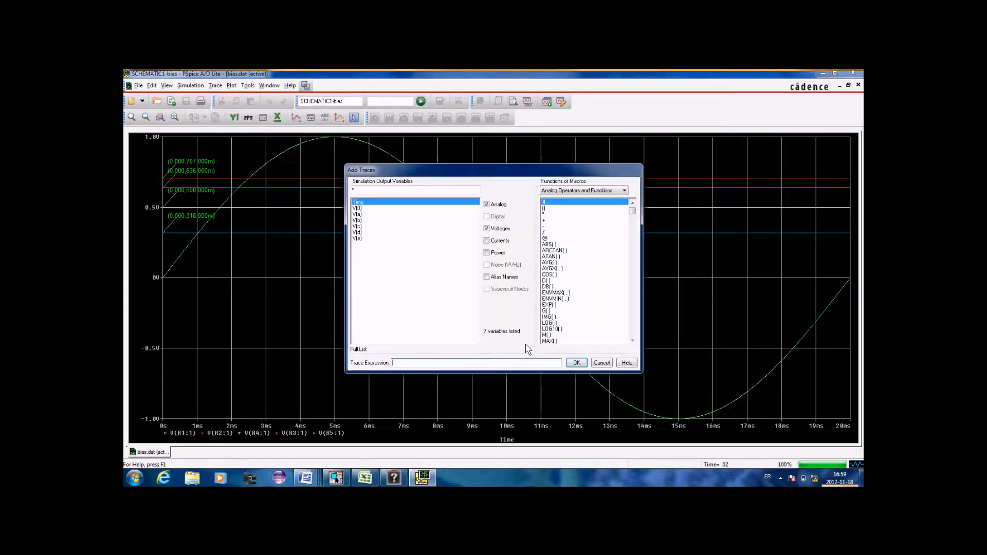
{"action": "left_click", "coordinate": [546, 245]}
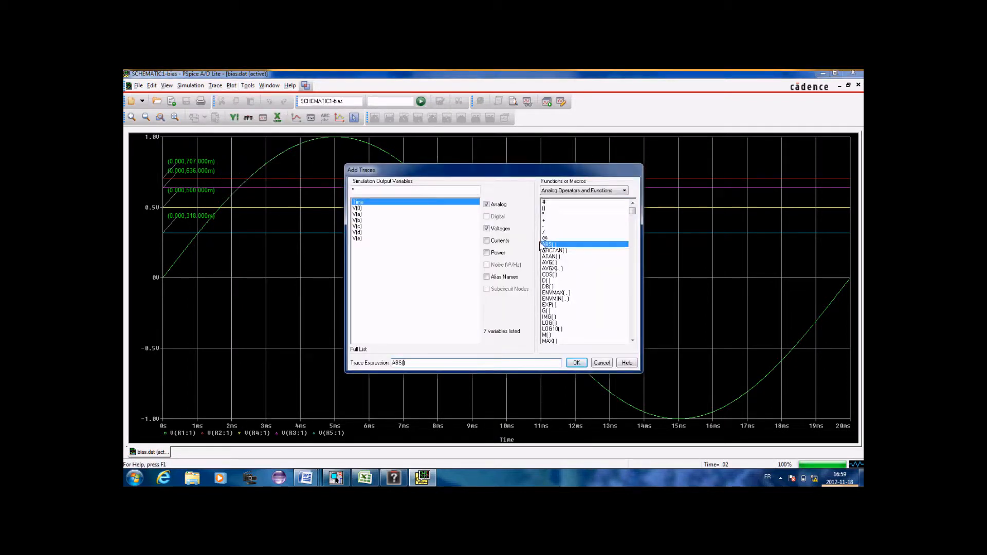
{"action": "left_click", "coordinate": [358, 214]}
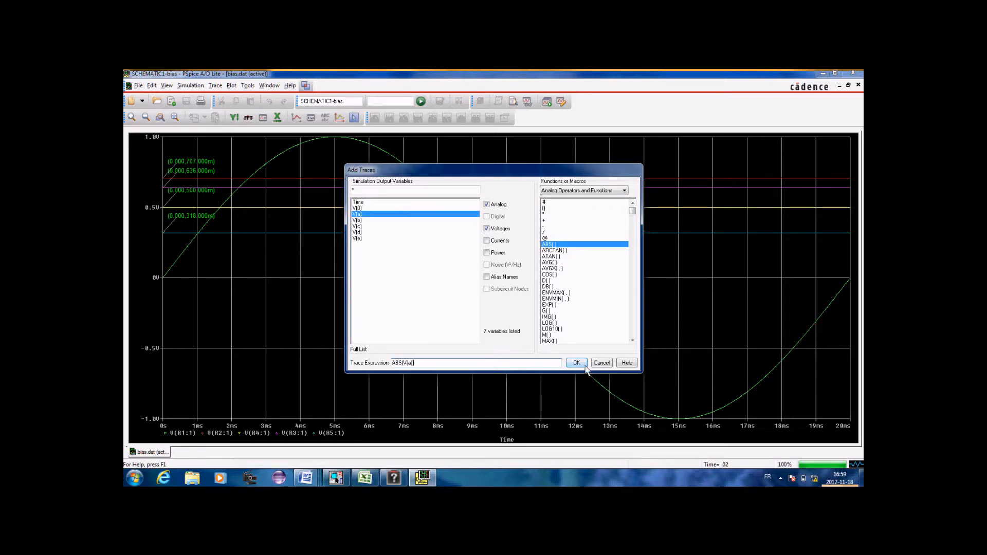
{"action": "left_click", "coordinate": [576, 363]}
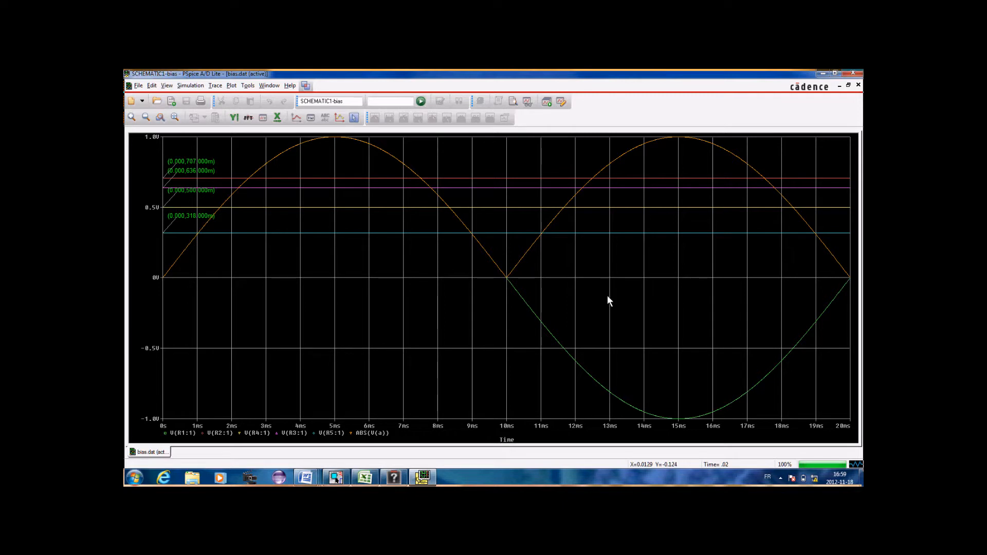
Add a trace of the full-wave rectified signal's average, AVG(ABS(V(a))).
{"action": "left_click", "coordinate": [216, 86]}
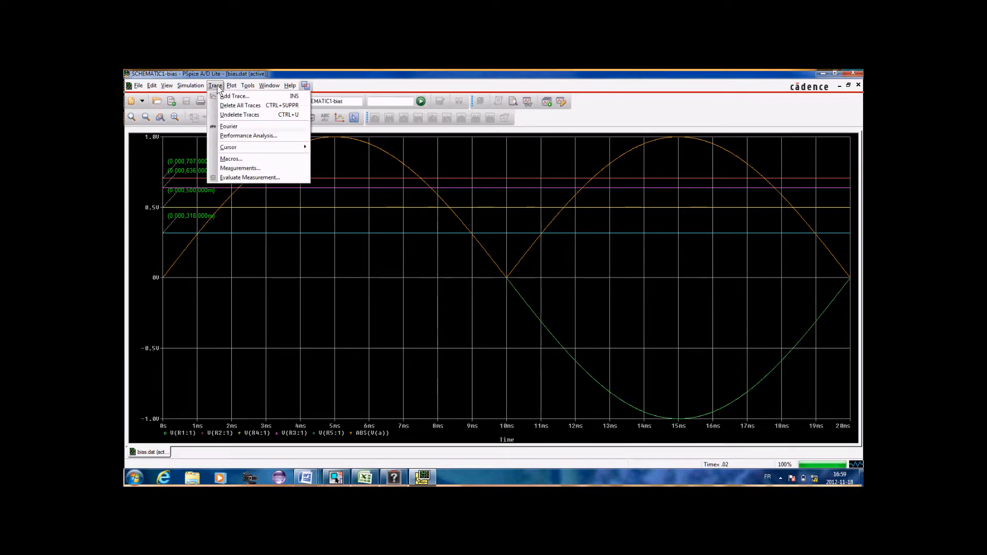
{"action": "left_click", "coordinate": [232, 96]}
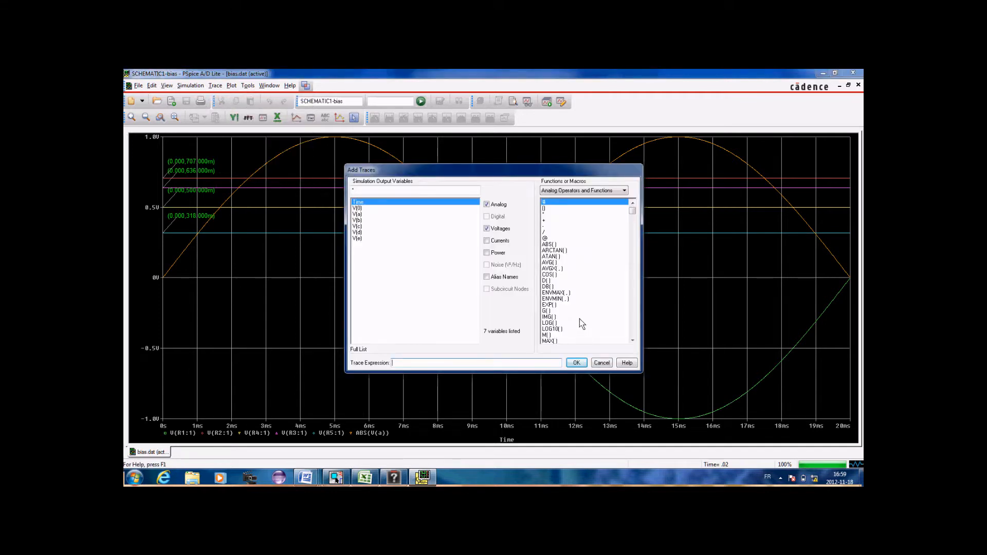
{"action": "left_click", "coordinate": [549, 262]}
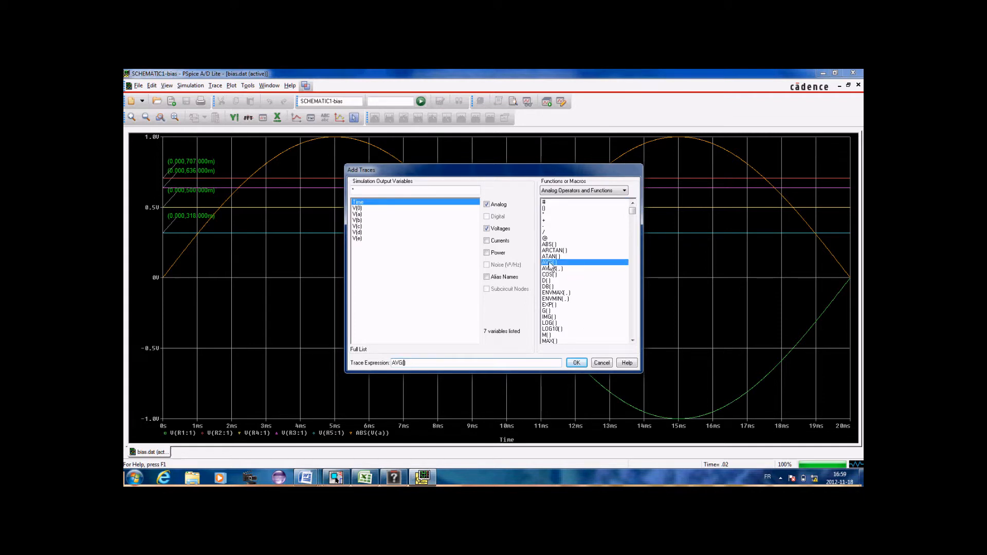
{"action": "left_click", "coordinate": [549, 244]}
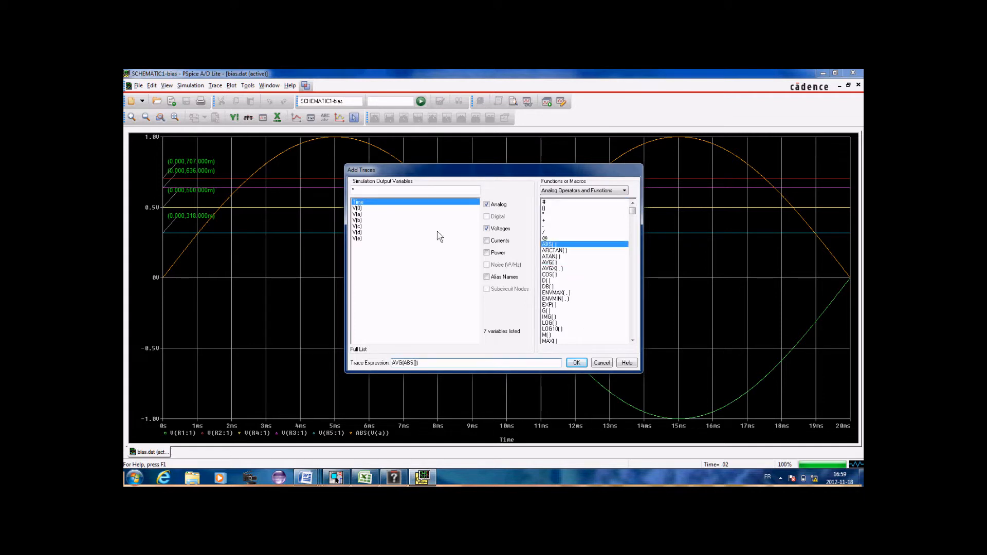
{"action": "left_click", "coordinate": [358, 214]}
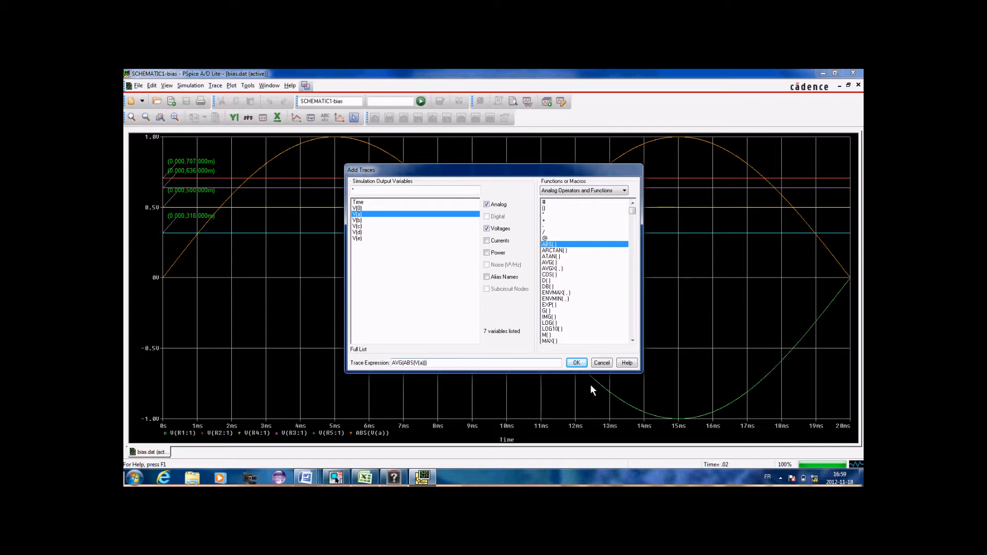
{"action": "left_click", "coordinate": [577, 363]}
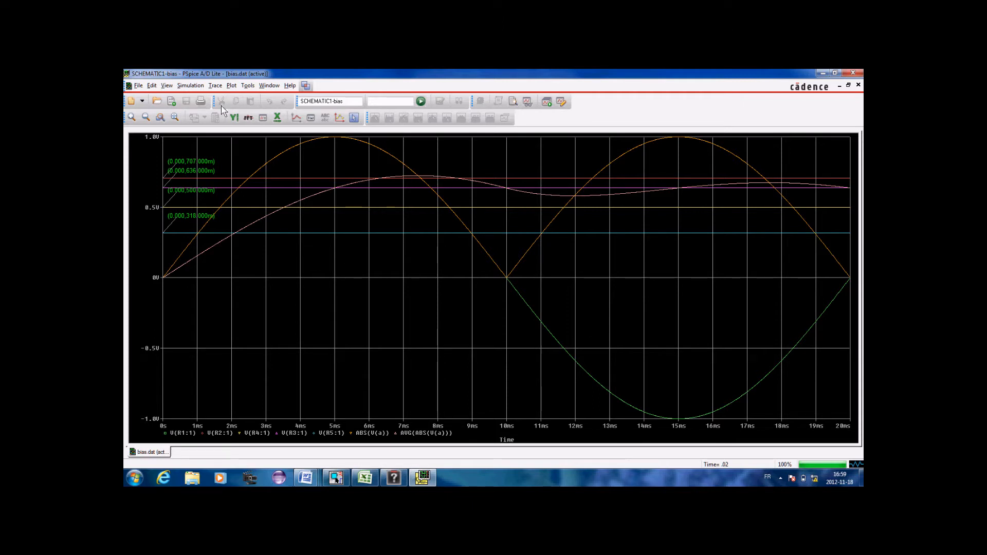
Add a trace of the full-wave rectified signal's RMS value, RMS(ABS(V(a))).
{"action": "left_click", "coordinate": [215, 86]}
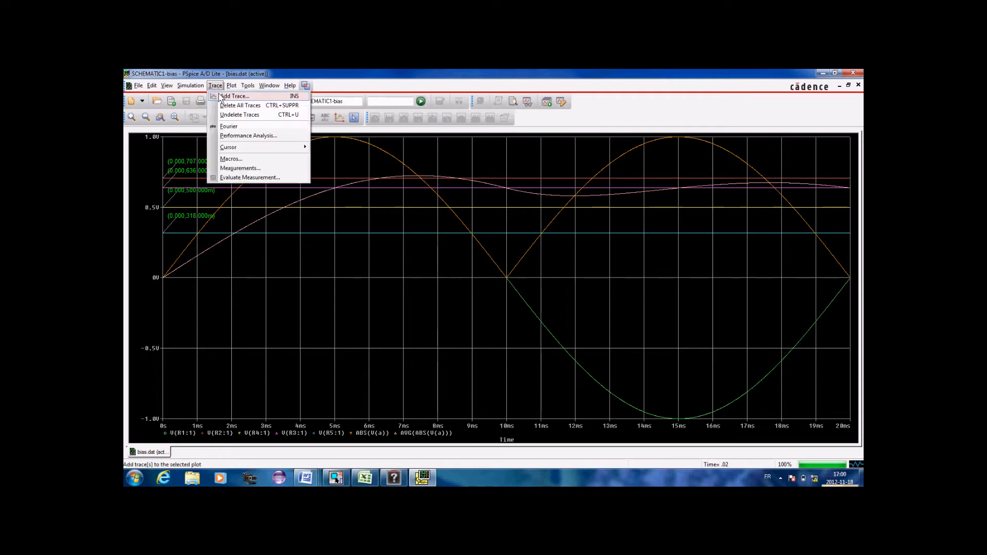
{"action": "left_click", "coordinate": [225, 97]}
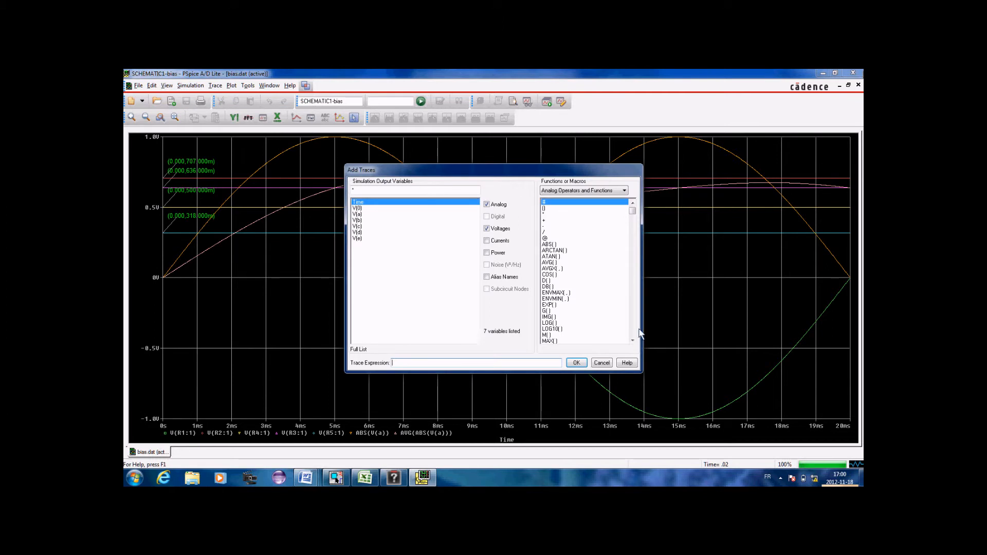
{"action": "left_click", "coordinate": [632, 331]}
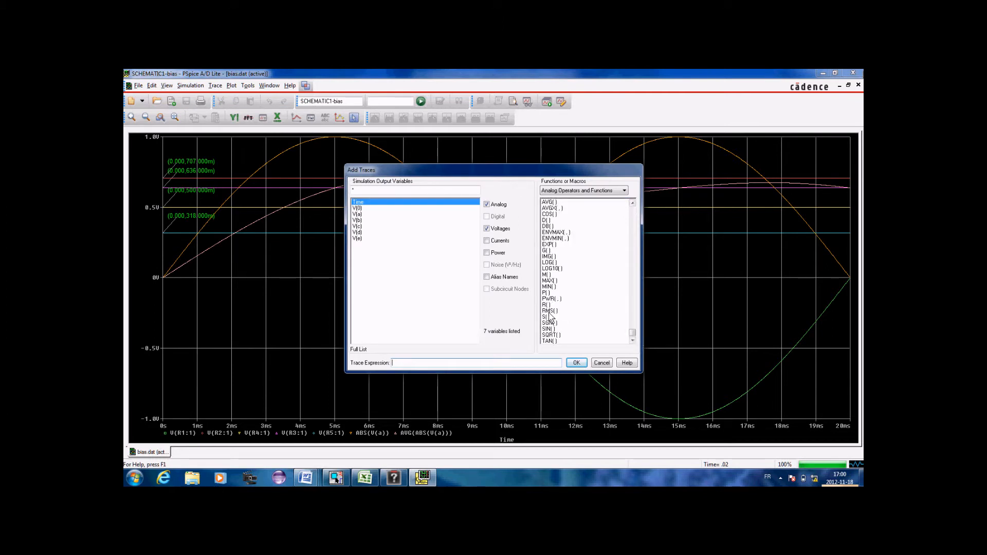
{"action": "left_click", "coordinate": [549, 311]}
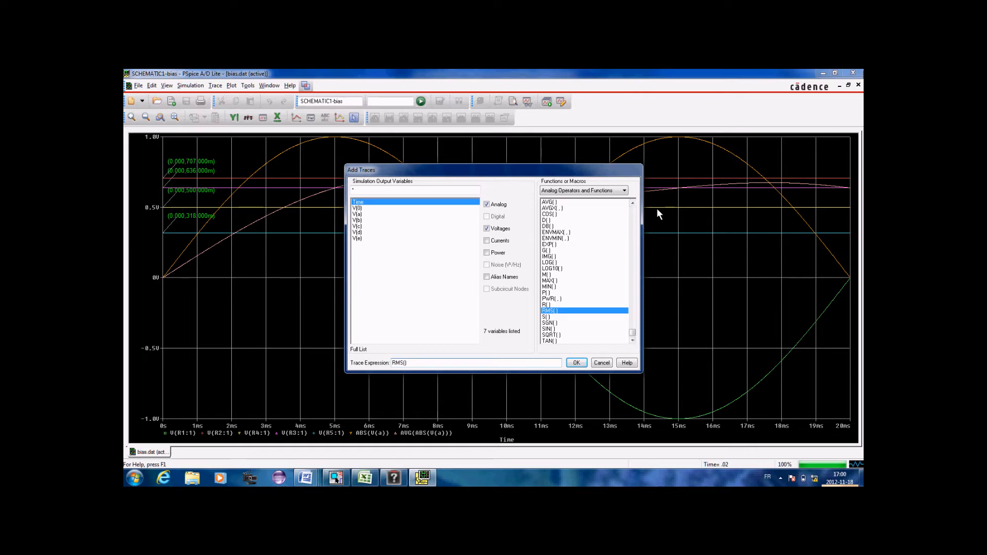
{"action": "left_click", "coordinate": [633, 202]}
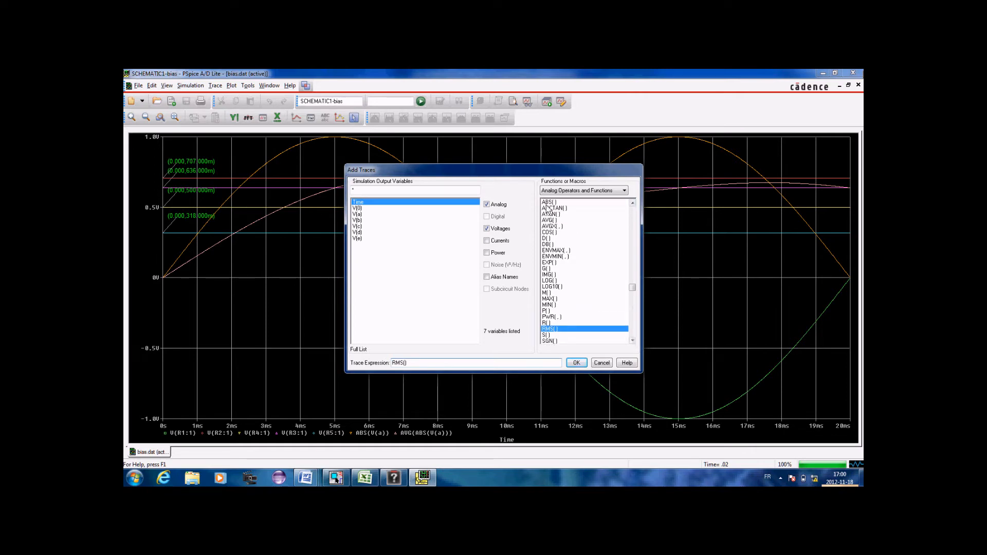
{"action": "left_click", "coordinate": [548, 202]}
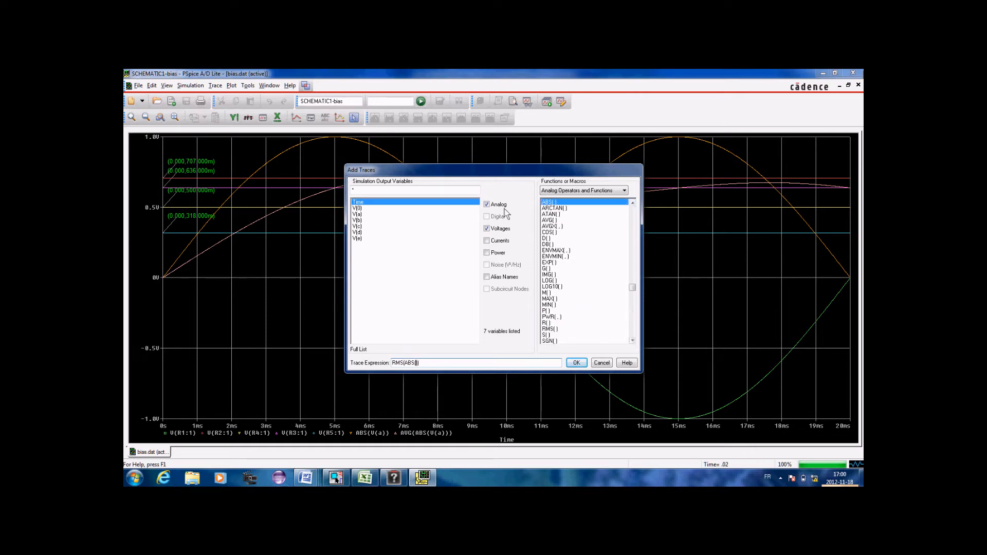
{"action": "left_click", "coordinate": [357, 214]}
{"action": "left_click", "coordinate": [576, 362]}
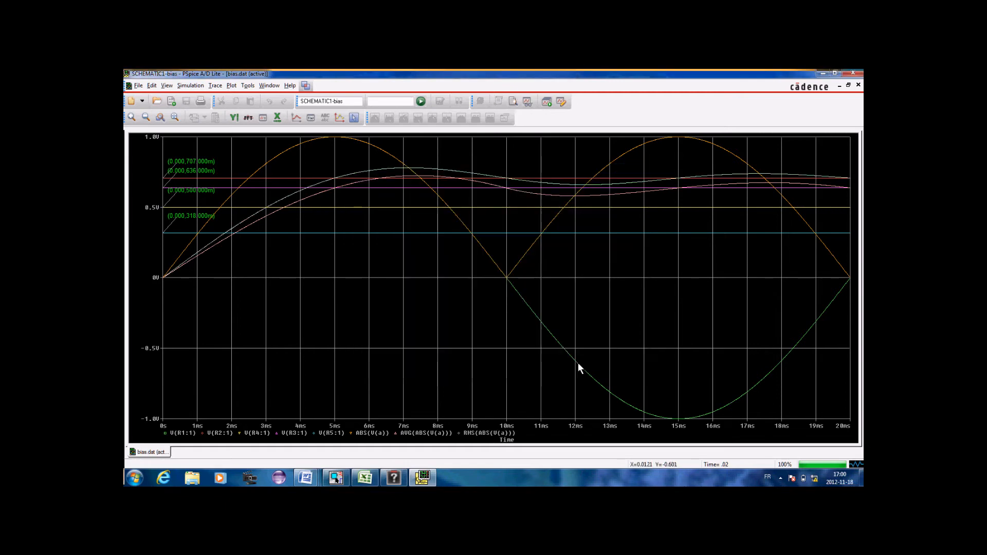